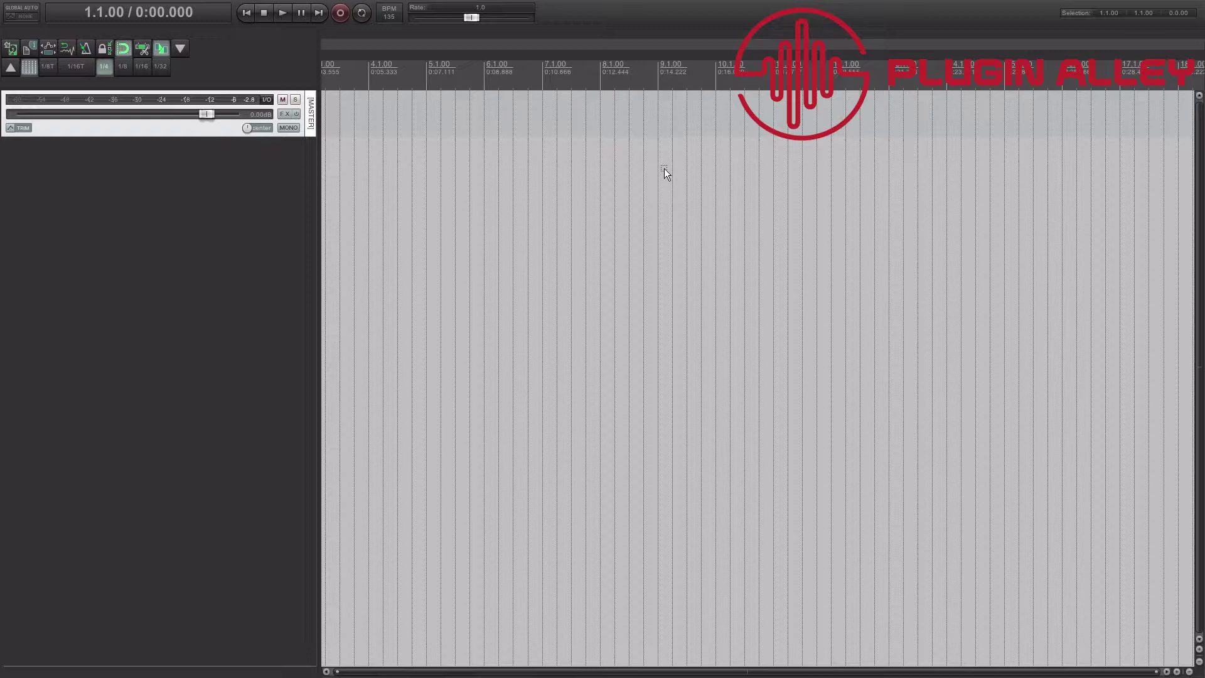
# Rename track 1 to 'The Blasting Room'.
pyautogui.doubleClick(201, 142)
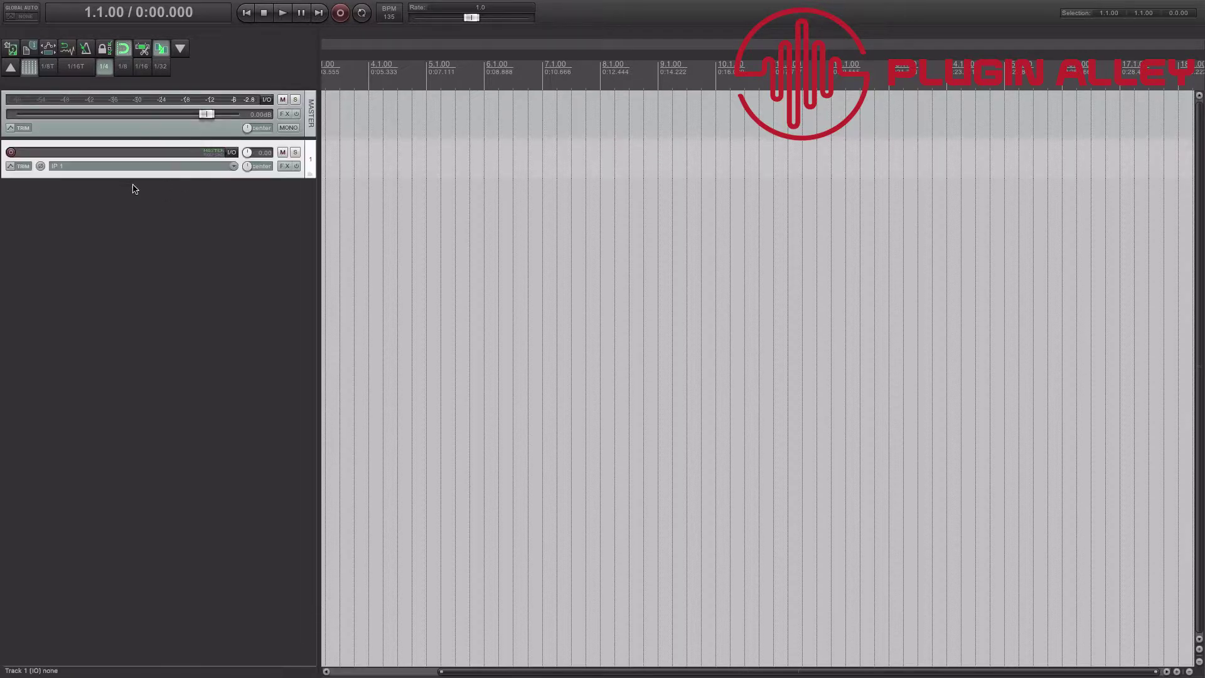
pyautogui.doubleClick(123, 154)
pyautogui.write('The B')
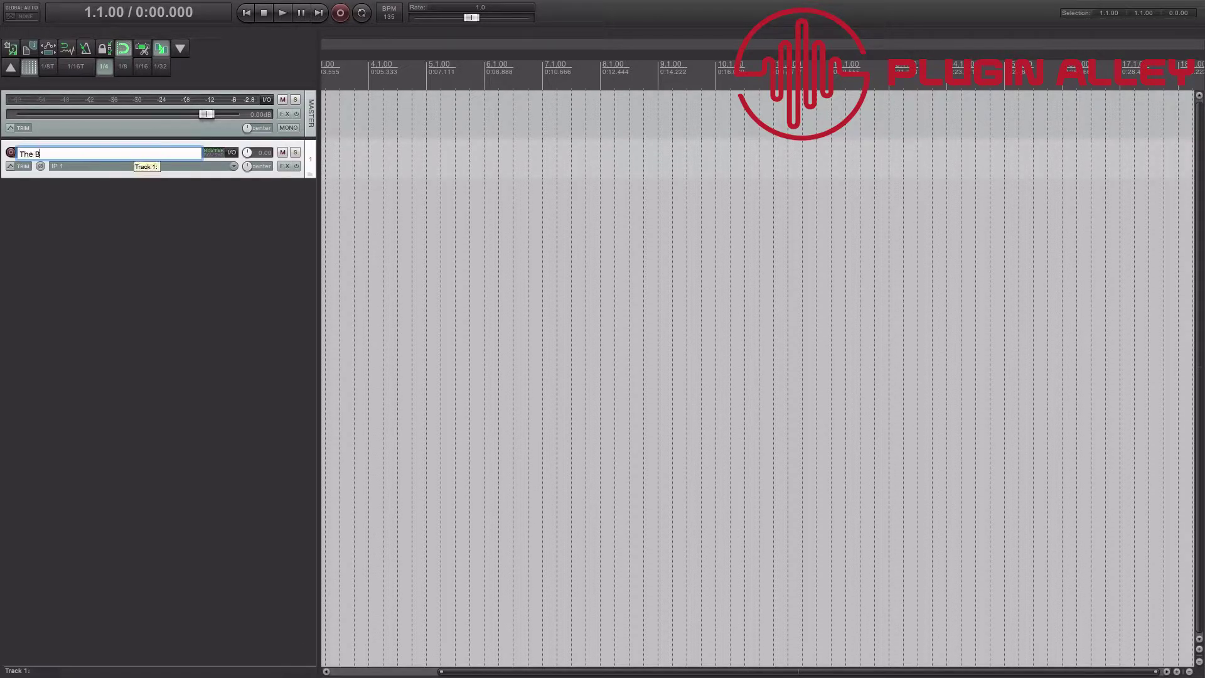
pyautogui.write('lasting Room')
pyautogui.press('Return')
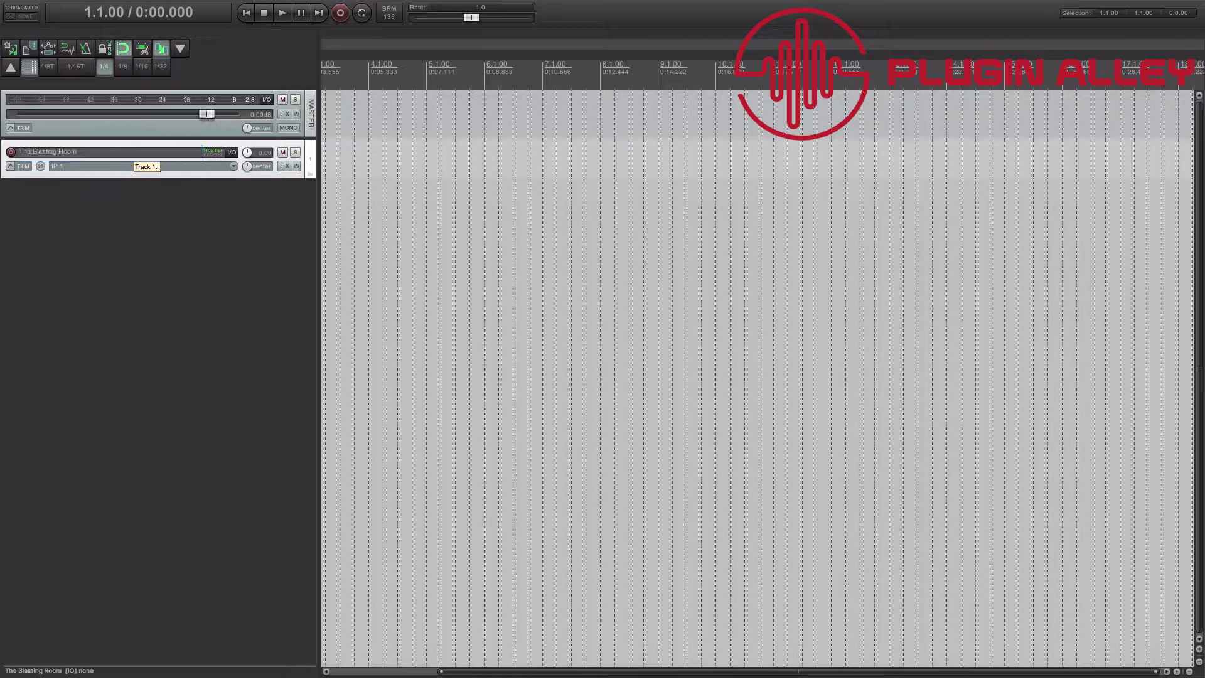
# Load VSTi Kontakt 5 (64 out) on the track and show the Blasting Room presets.
pyautogui.click(285, 166)
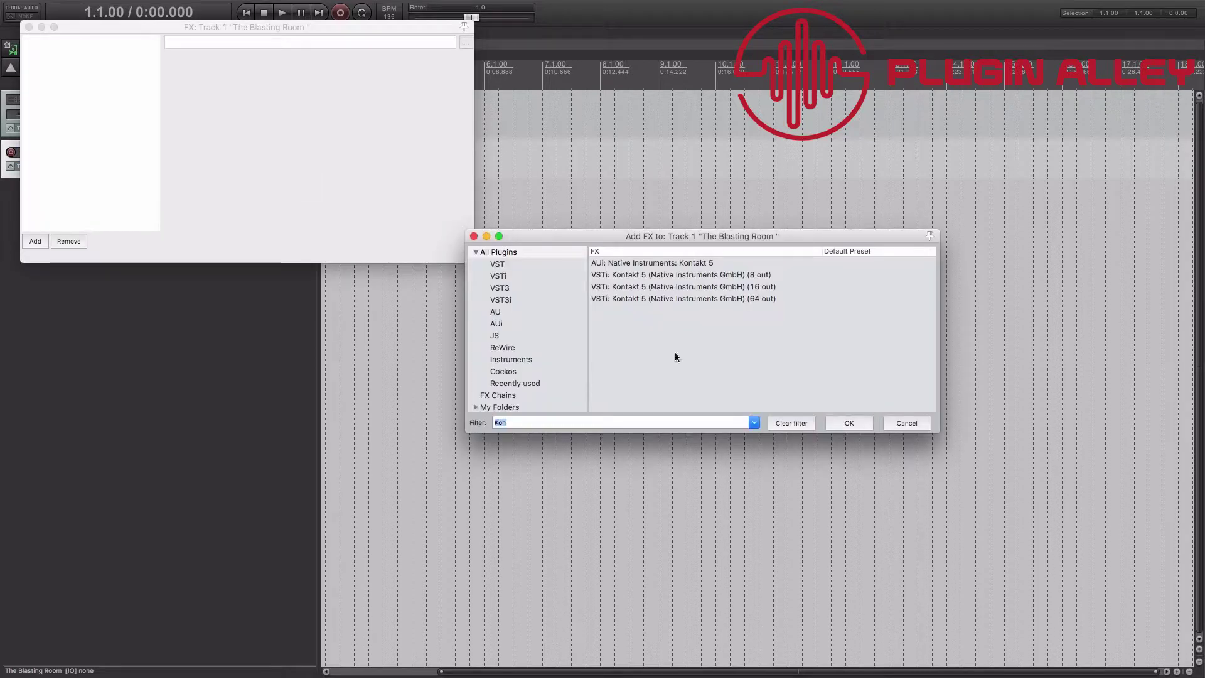
pyautogui.click(678, 298)
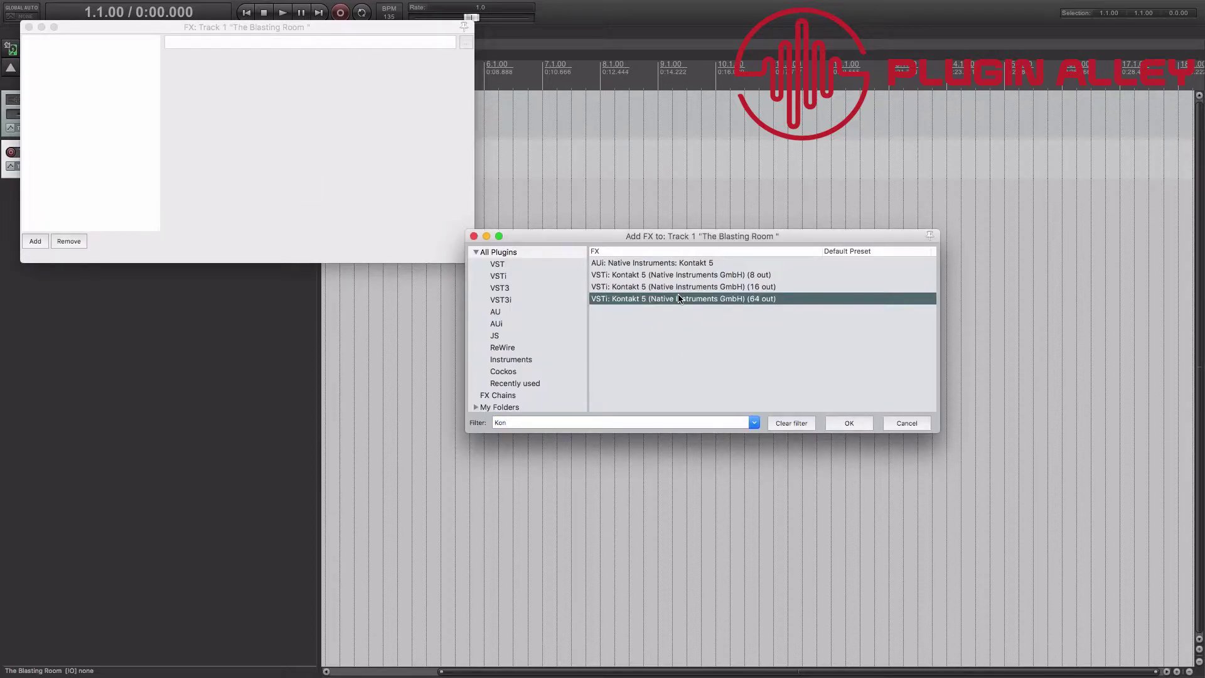
pyautogui.doubleClick(679, 298)
pyautogui.click(245, 230)
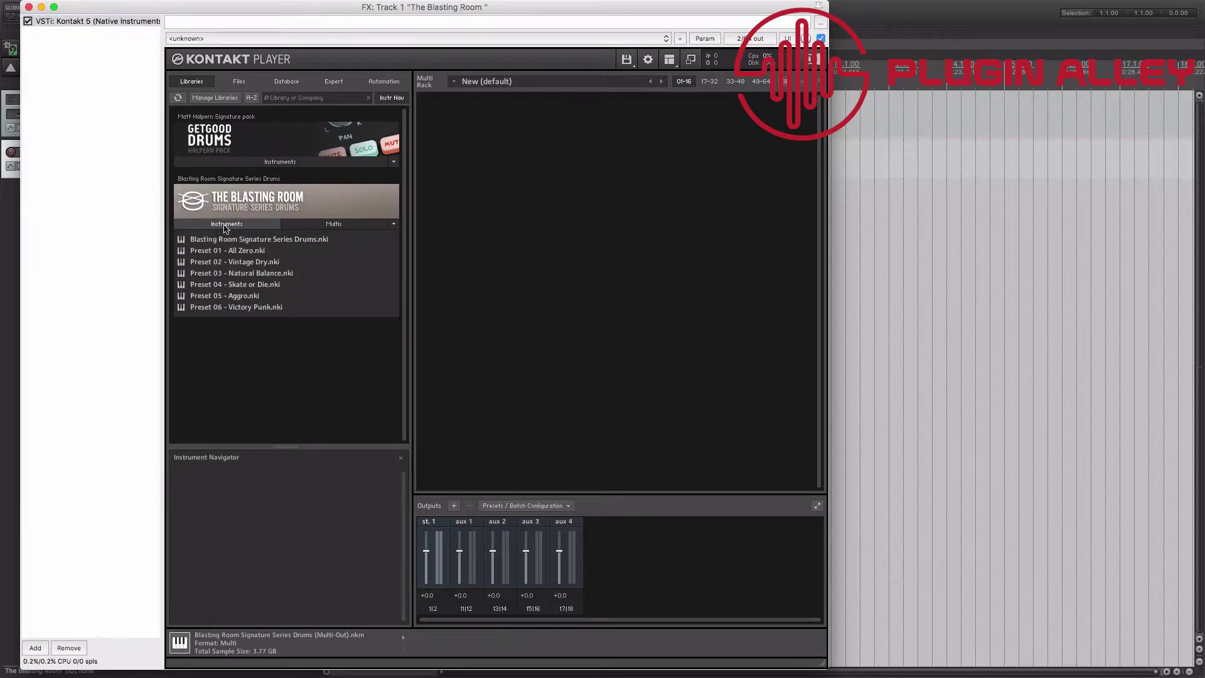
# Load the Blasting Room Signature Series Drums Multi-Out.nkm multi, replacing the current multi.
pyautogui.click(310, 224)
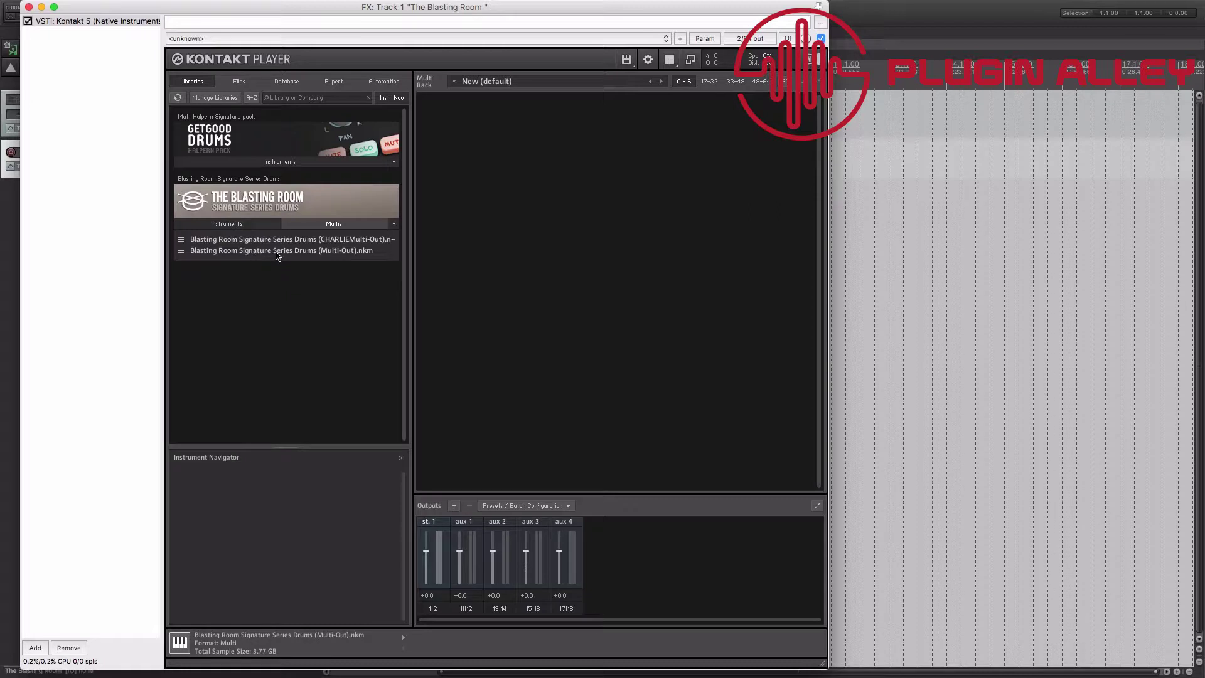
pyautogui.doubleClick(276, 251)
pyautogui.click(701, 226)
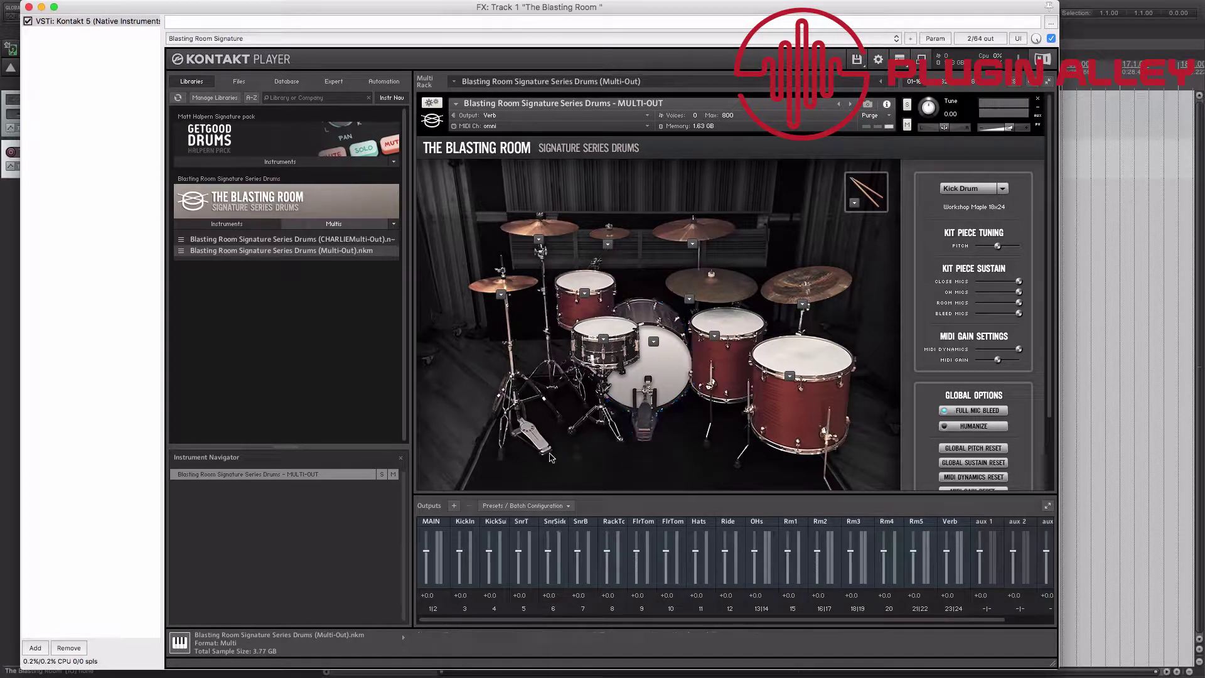
pyautogui.scroll(-2, 550, 457)
# Disable FULL MIX BLEED on the KICK SUB channel in the kit's mixer.
pyautogui.click(580, 473)
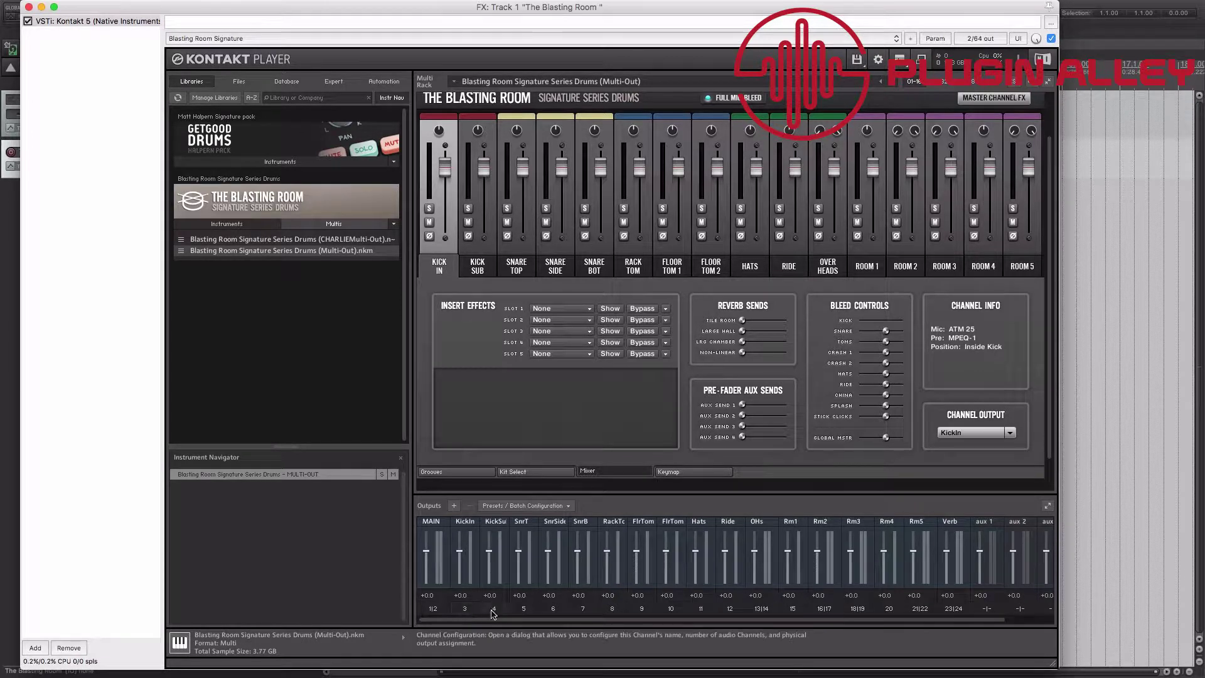
pyautogui.click(477, 266)
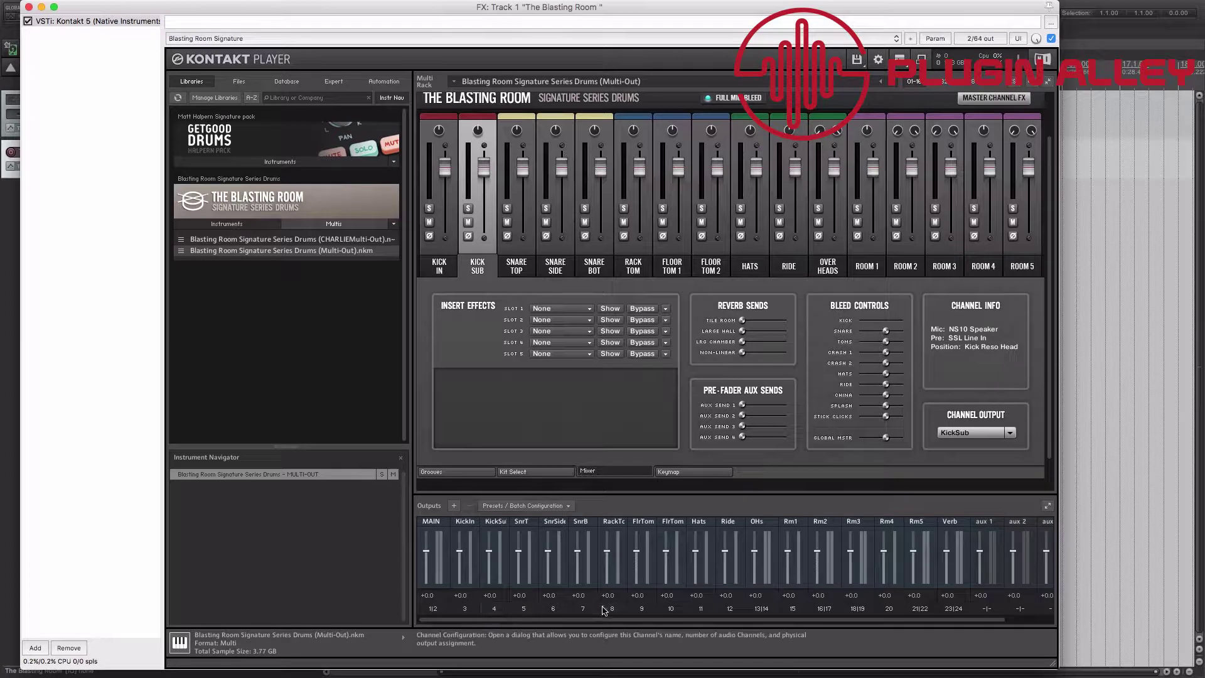
pyautogui.click(721, 98)
pyautogui.scroll(-2, 642, 380)
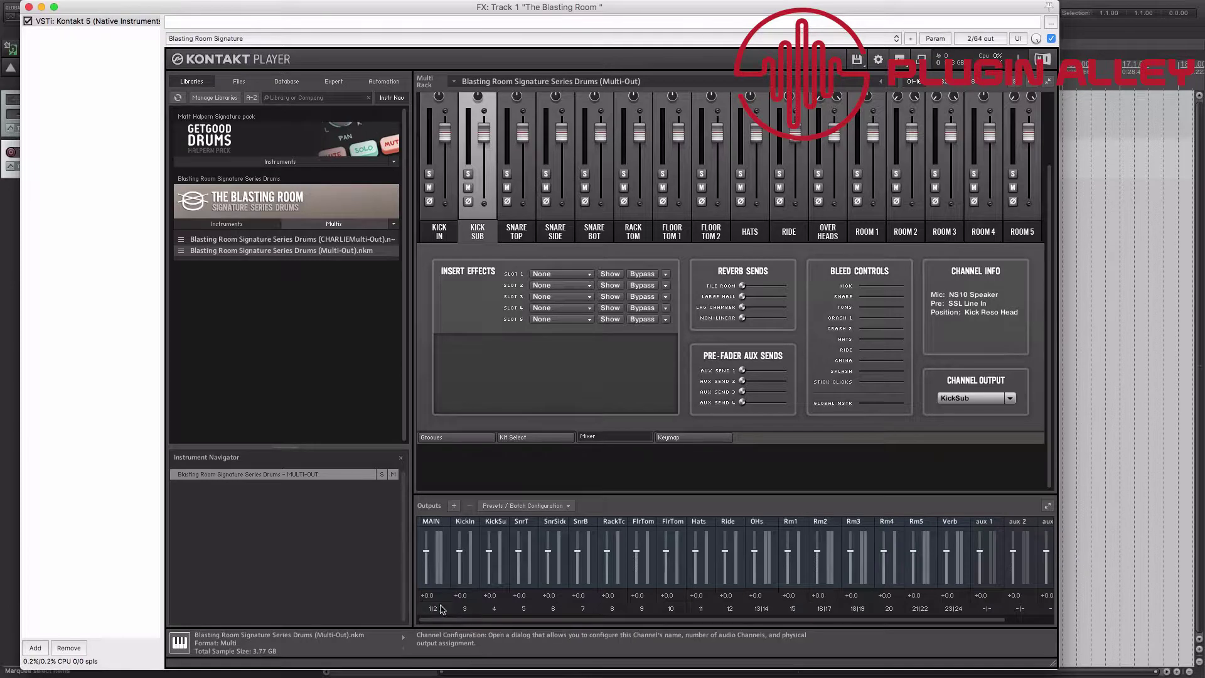
pyautogui.click(468, 438)
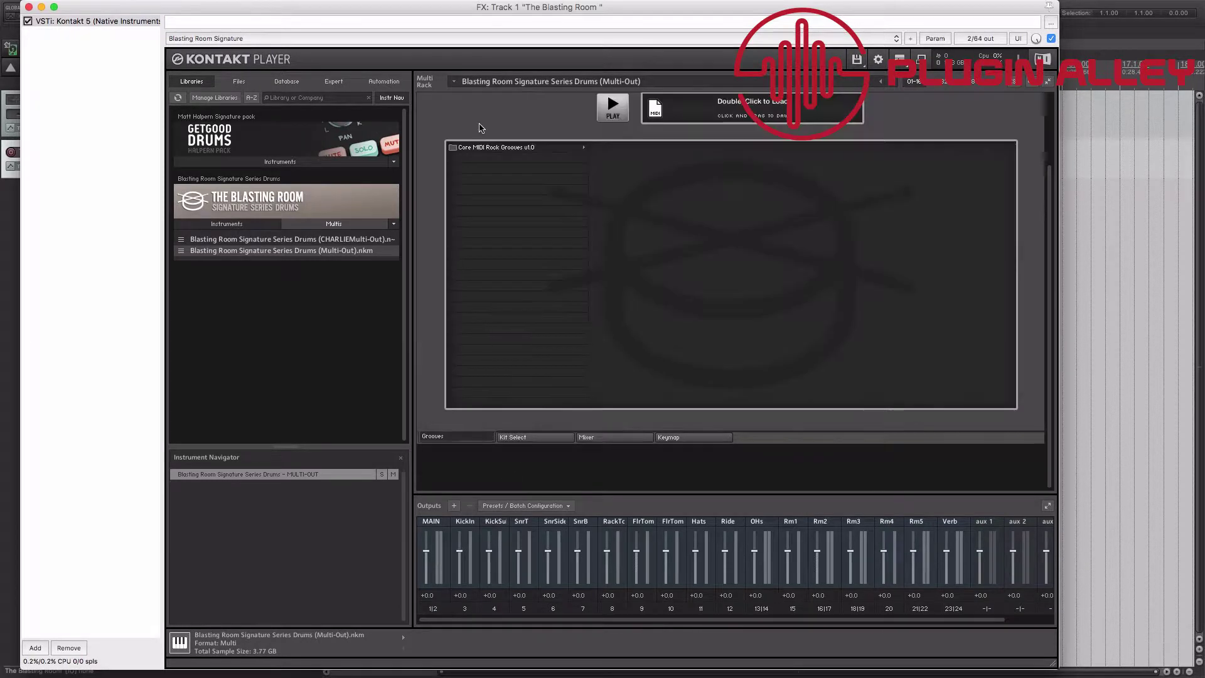
# Play and stop the 115 - GeorgiaGroove01 - Ride groove from Core MIDI Rock Grooves, then close Kontakt.
pyautogui.click(502, 148)
pyautogui.click(622, 147)
pyautogui.click(787, 168)
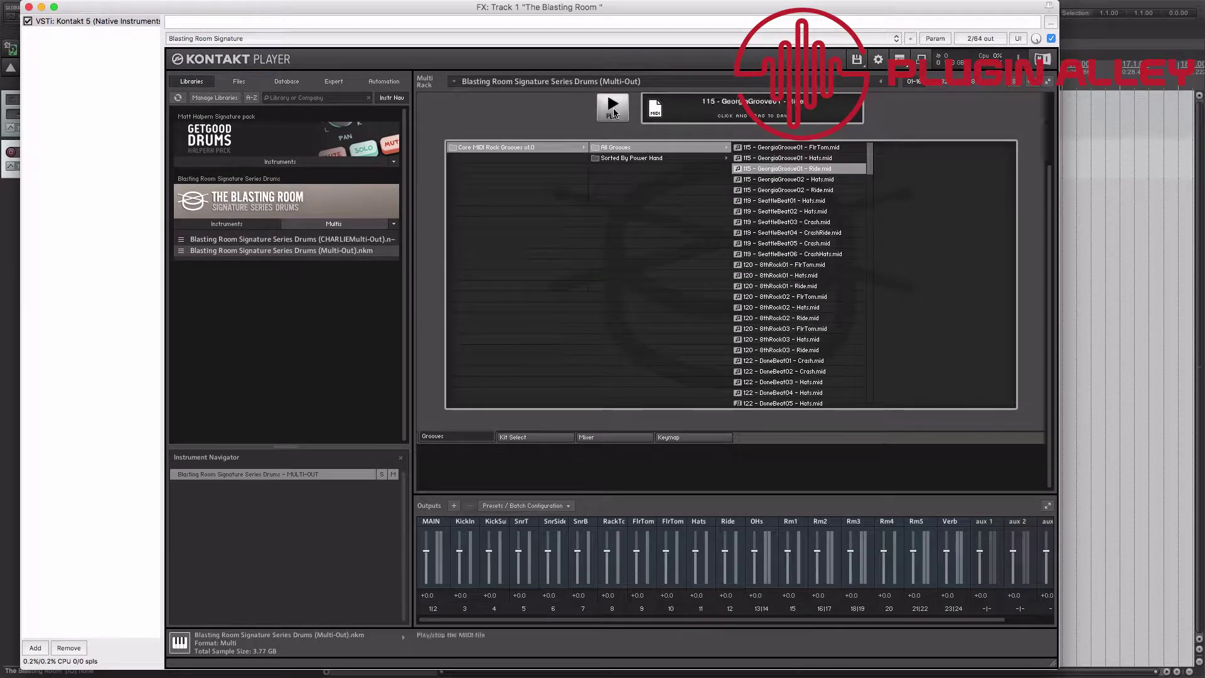
pyautogui.click(613, 108)
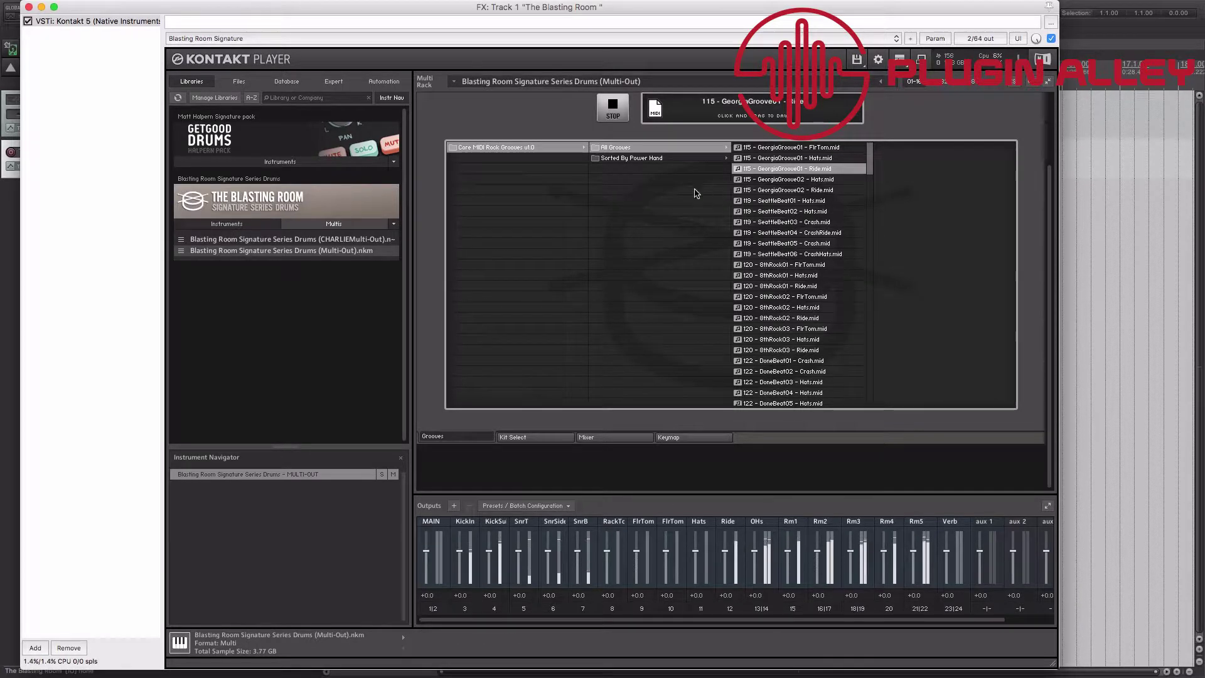
pyautogui.click(612, 111)
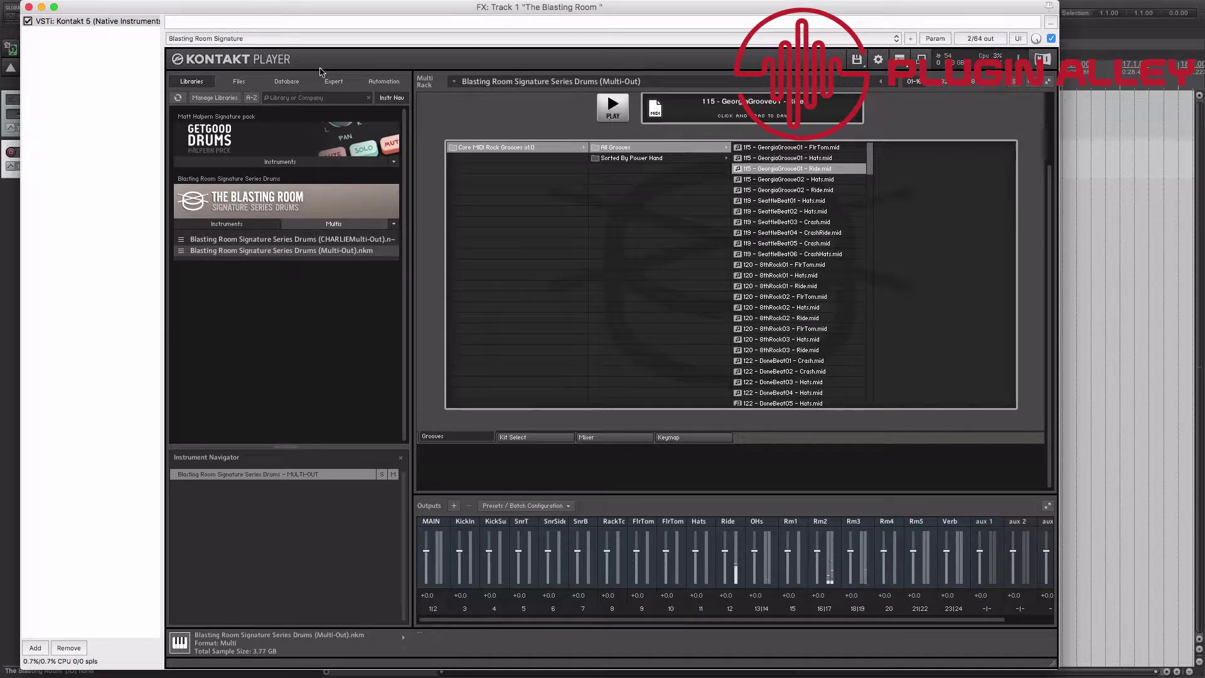
pyautogui.click(28, 7)
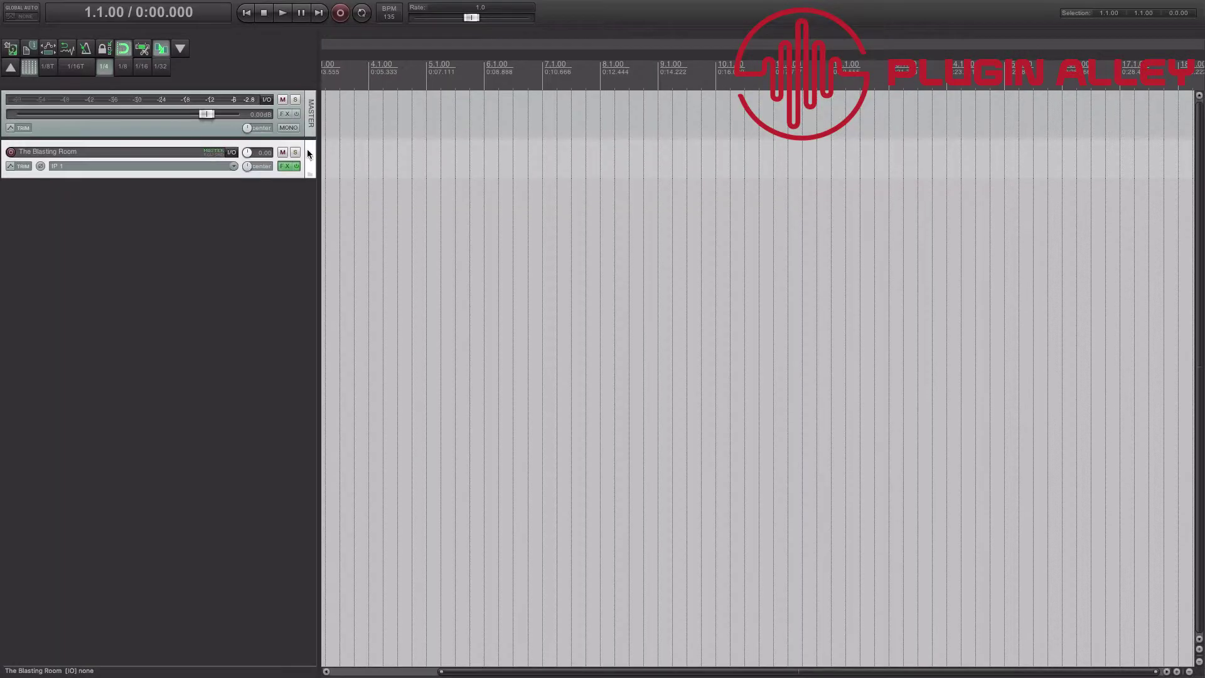
# Insert two tracks below The Blasting Room named Kick_In and Kick_Sub.
pyautogui.hotkey('ctrl', 't')
pyautogui.hotkey('ctrl', 't')
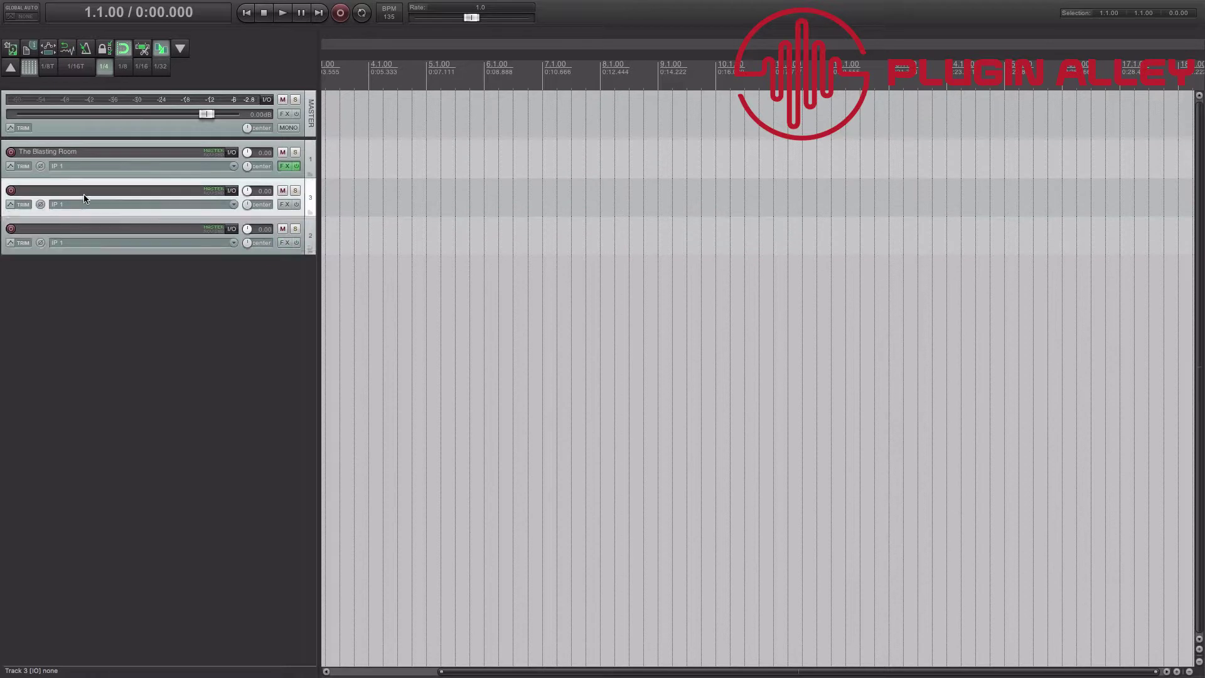
pyautogui.doubleClick(83, 196)
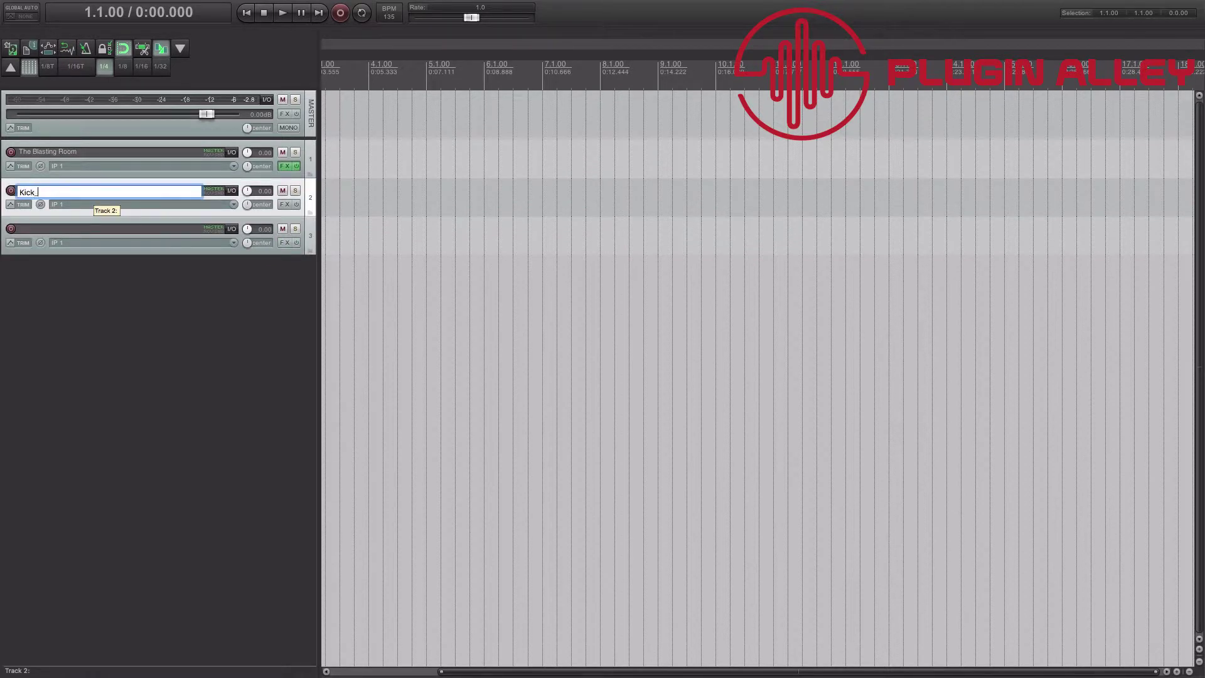
pyautogui.write('Kick_In')
pyautogui.press('Tab')
pyautogui.write('Ki')
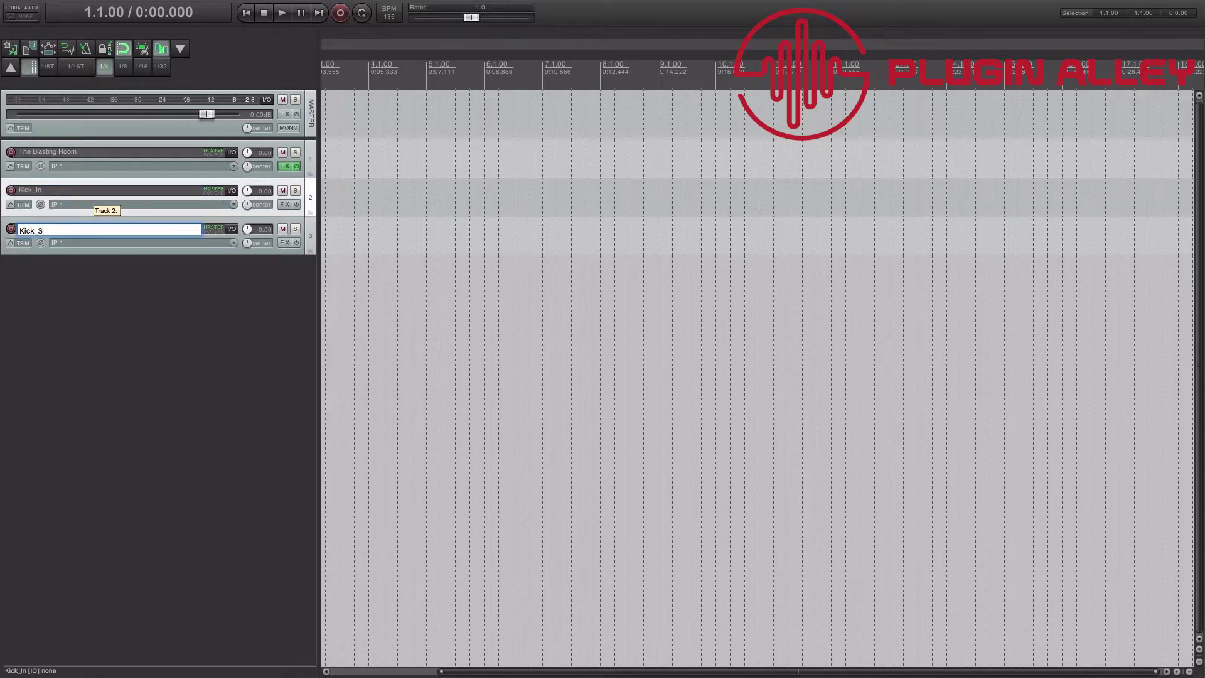
pyautogui.press('Return')
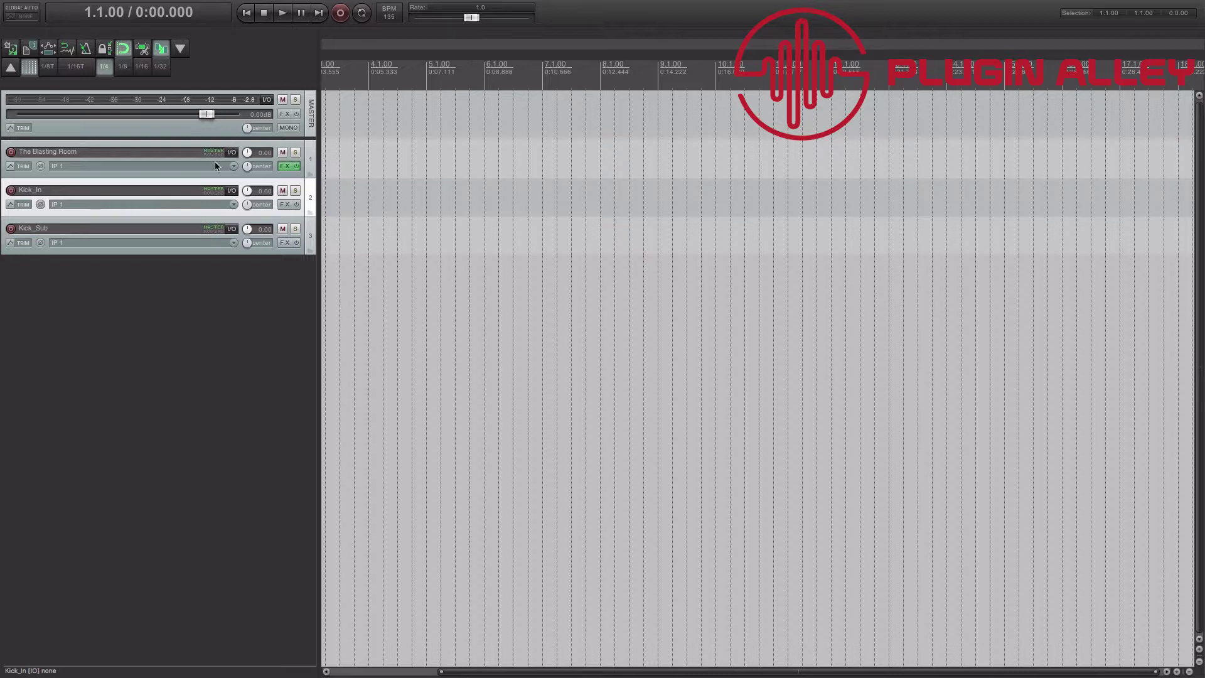
pyautogui.click(232, 153)
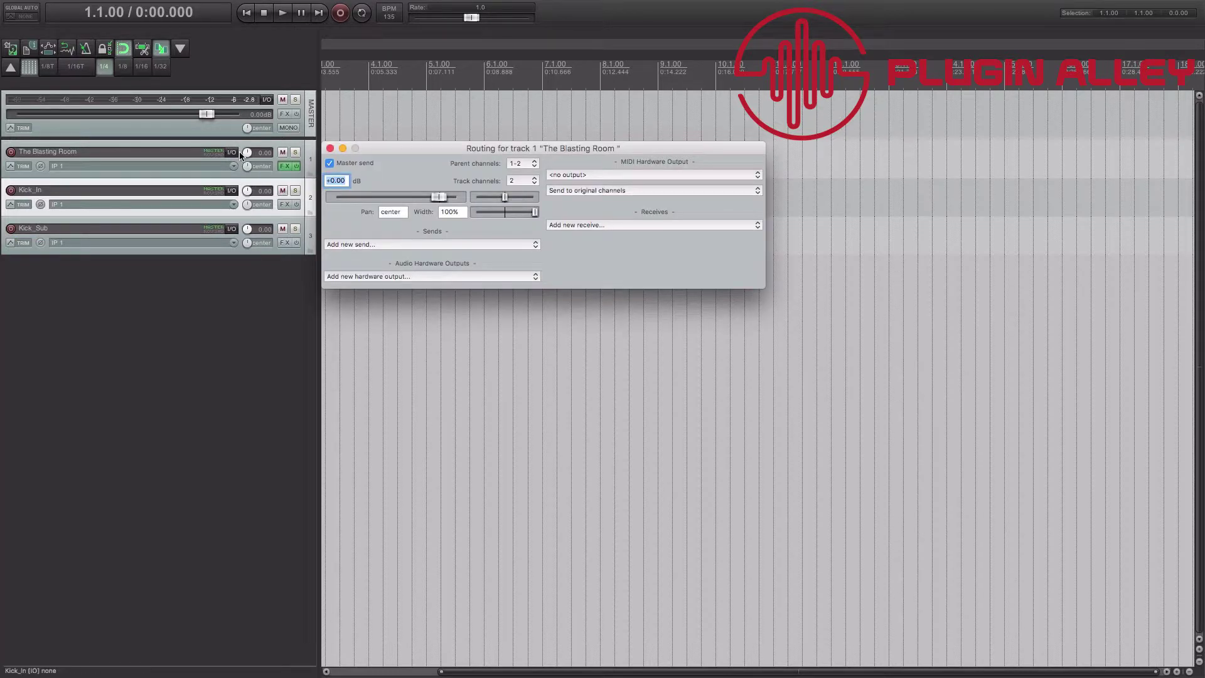
# Add sends from The Blasting Room to Kick_In and Kick_Sub.
pyautogui.click(389, 244)
pyautogui.click(392, 252)
pyautogui.click(383, 182)
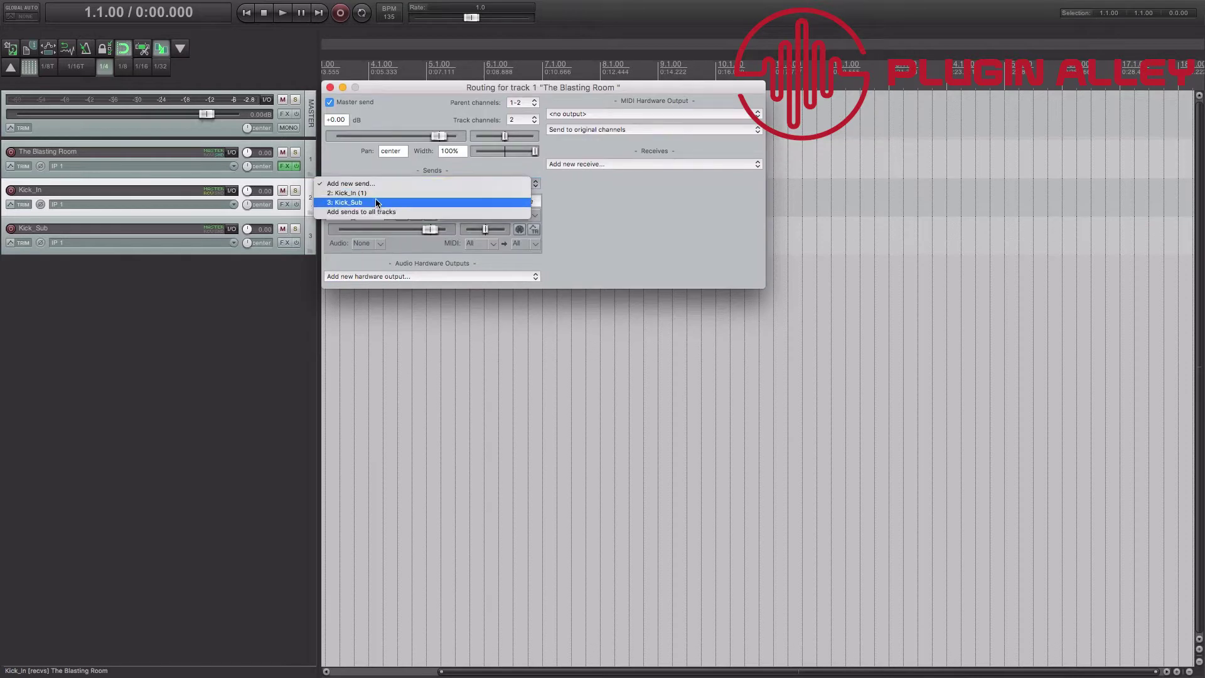
pyautogui.click(379, 204)
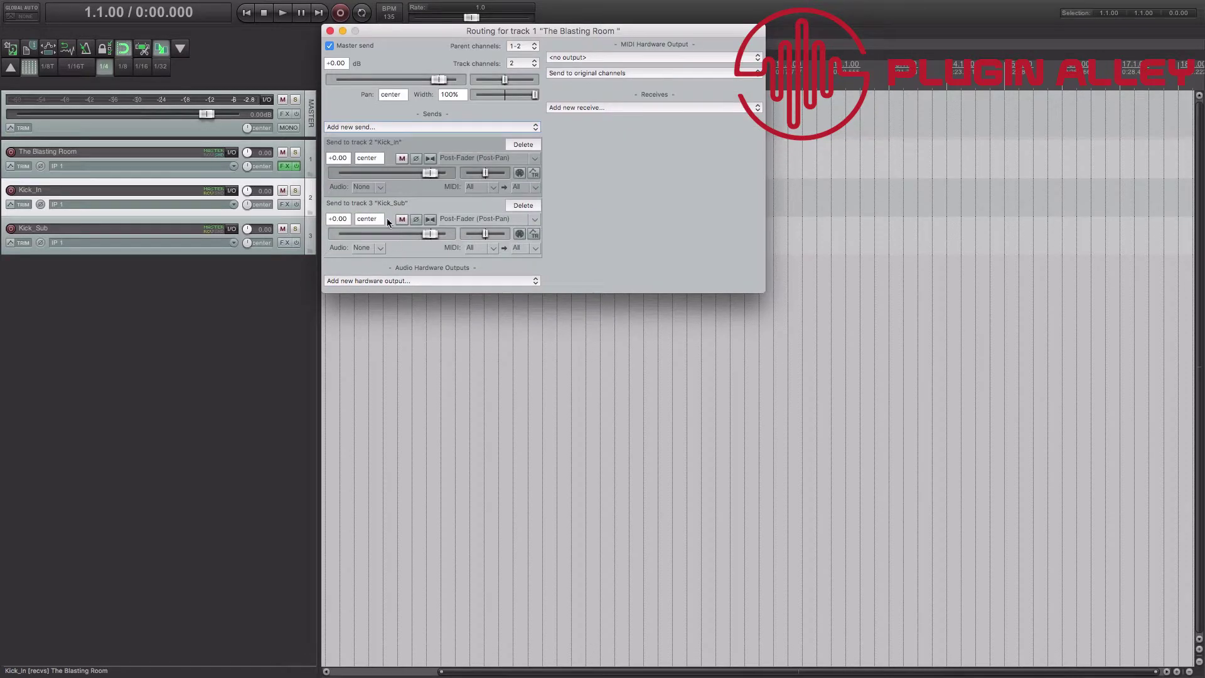
# Feed the Kick_In send from new mono channel 3.
pyautogui.click(361, 185)
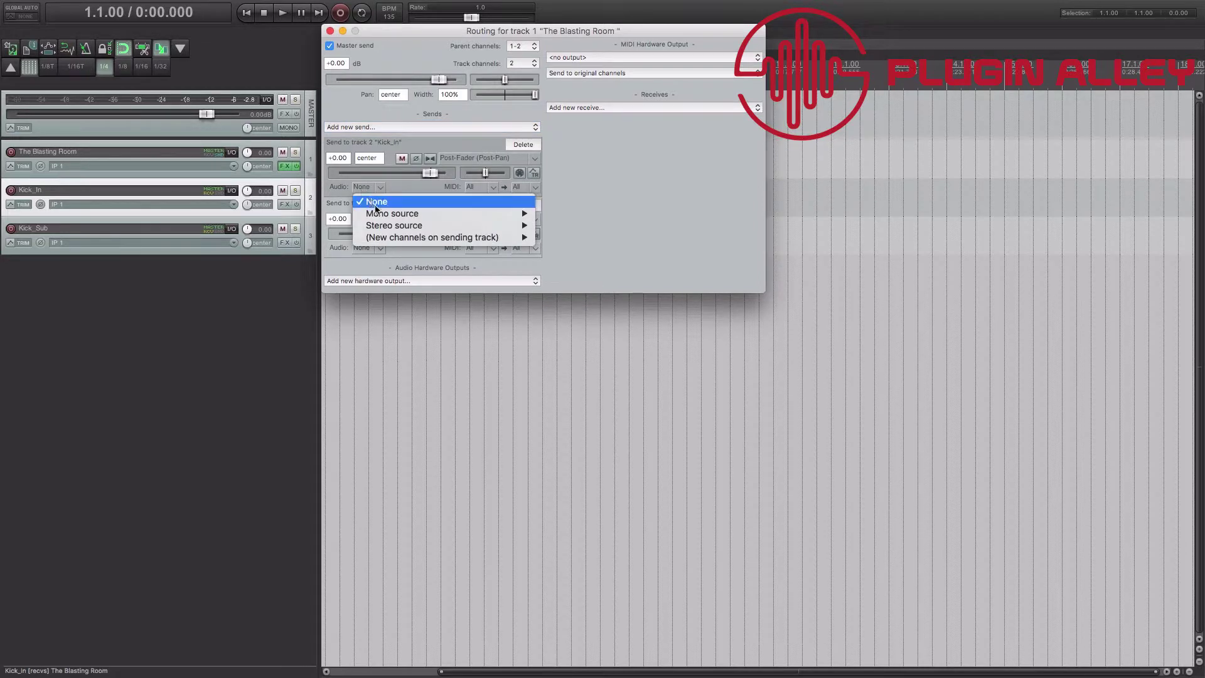
pyautogui.moveTo(502, 237)
pyautogui.moveTo(596, 237)
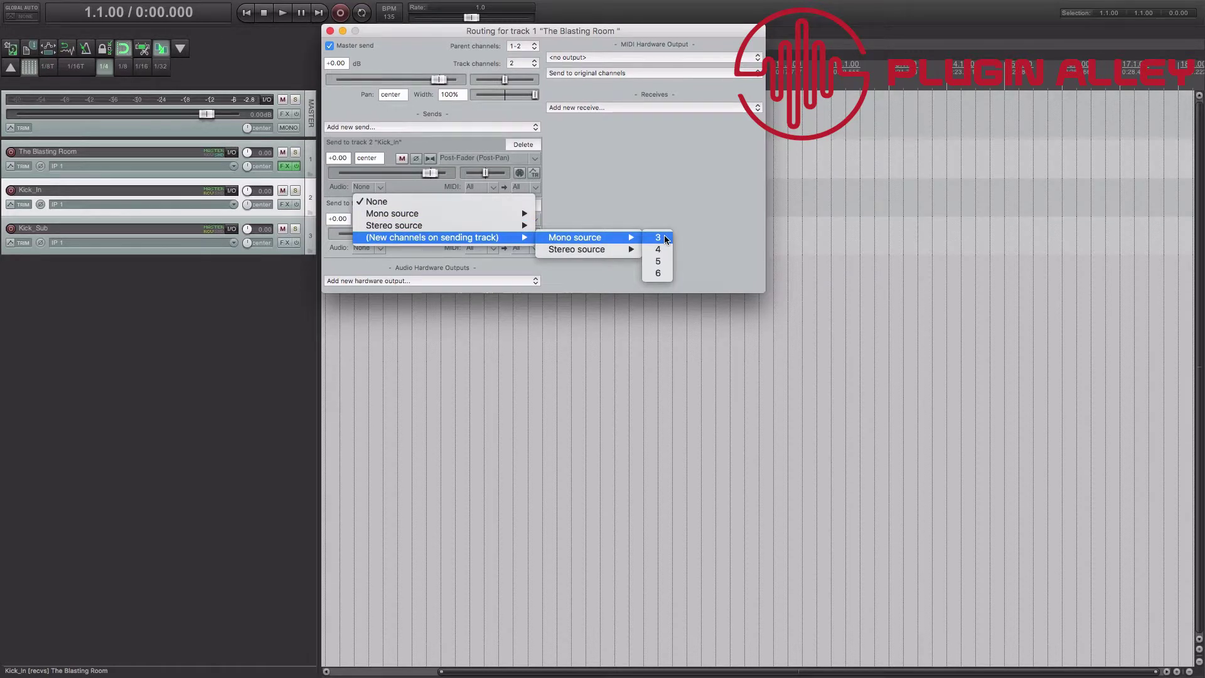
pyautogui.click(665, 239)
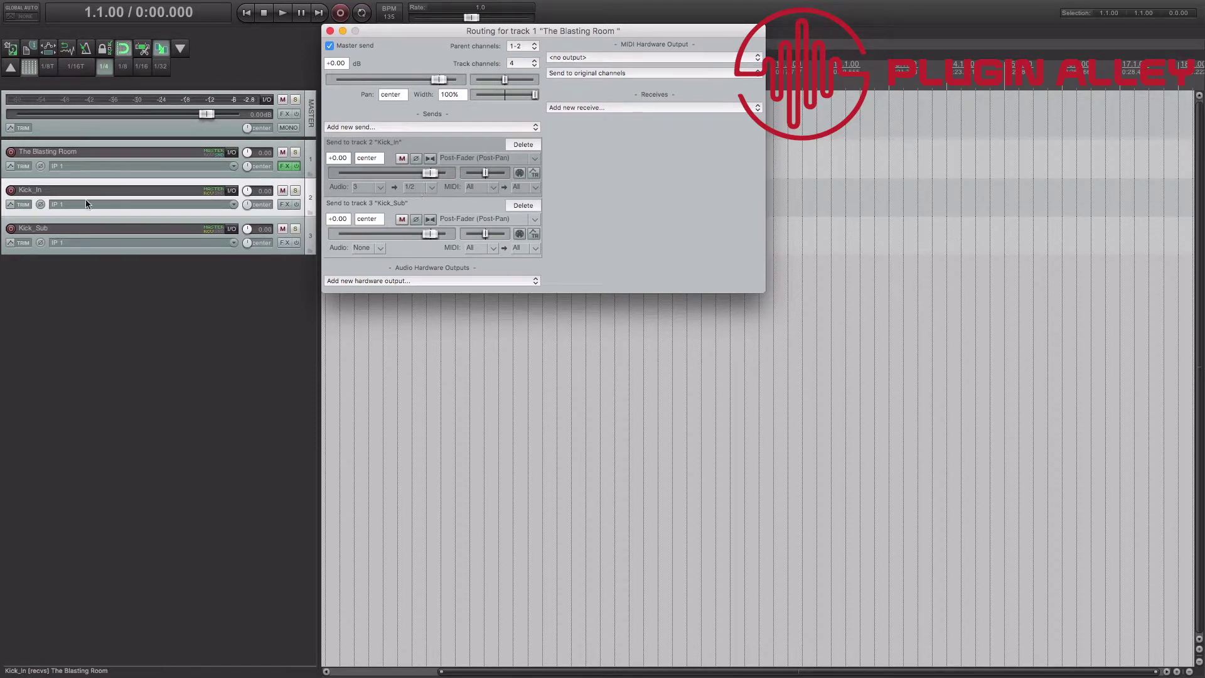
pyautogui.press('Escape')
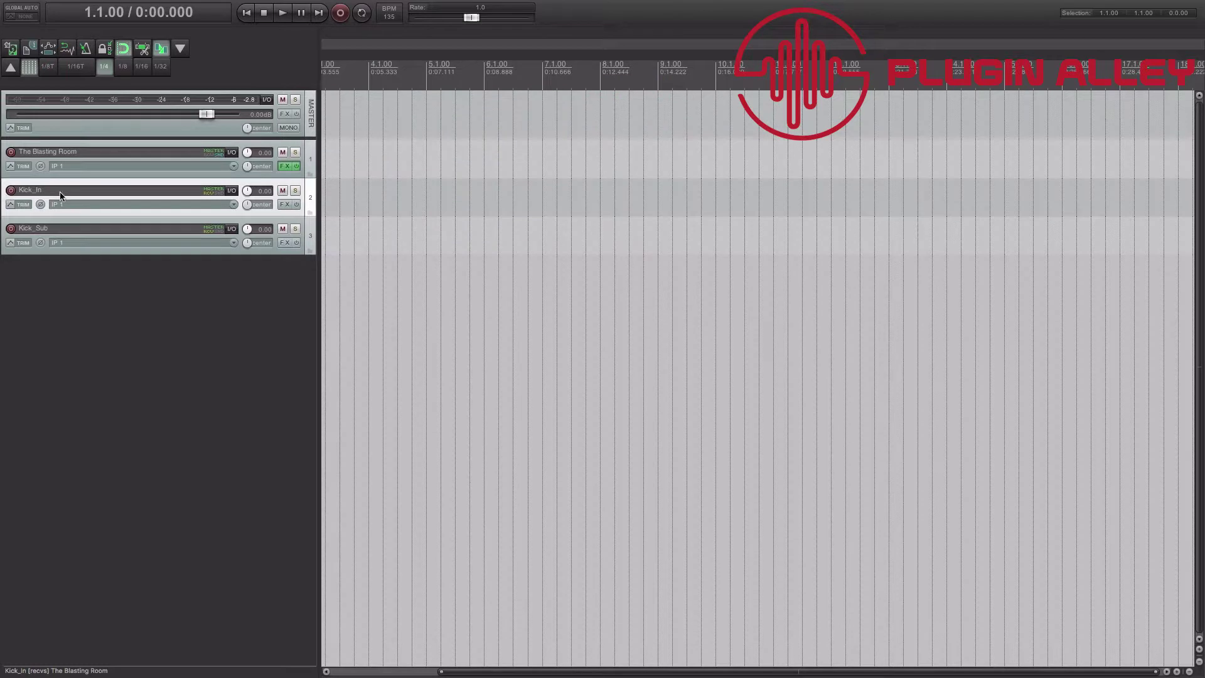
# Feed the Kick_Sub send from mono channel 4 and play the groove in Kontakt.
pyautogui.click(231, 154)
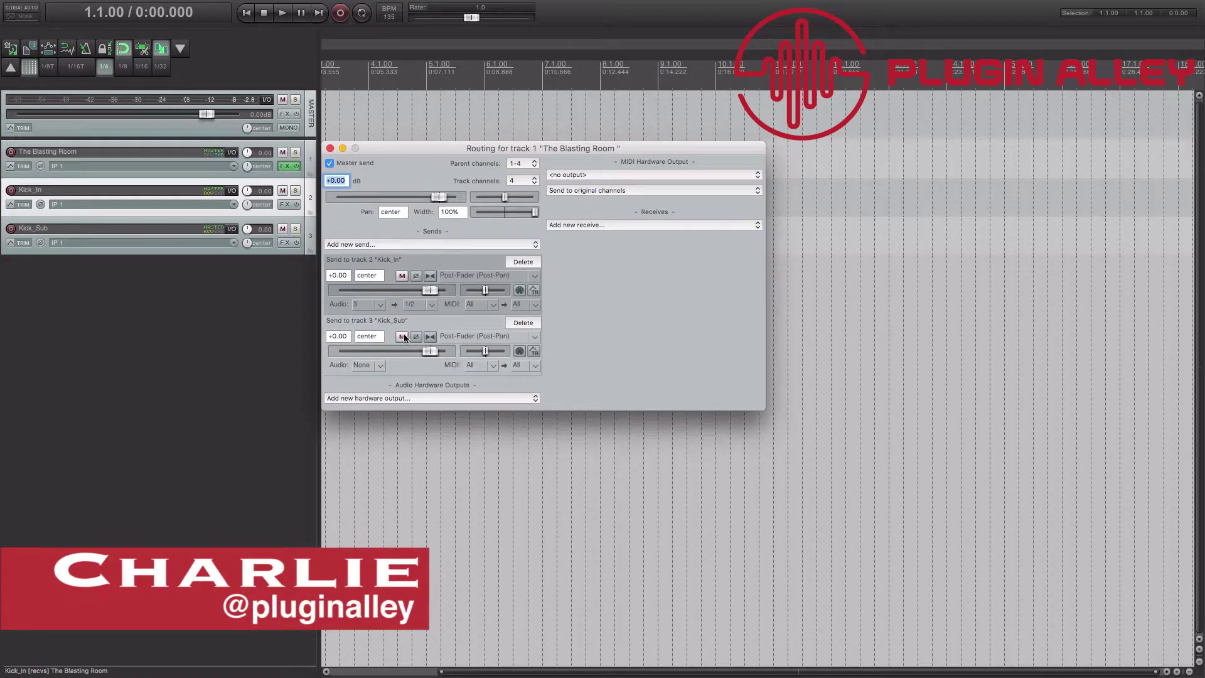
pyautogui.click(374, 365)
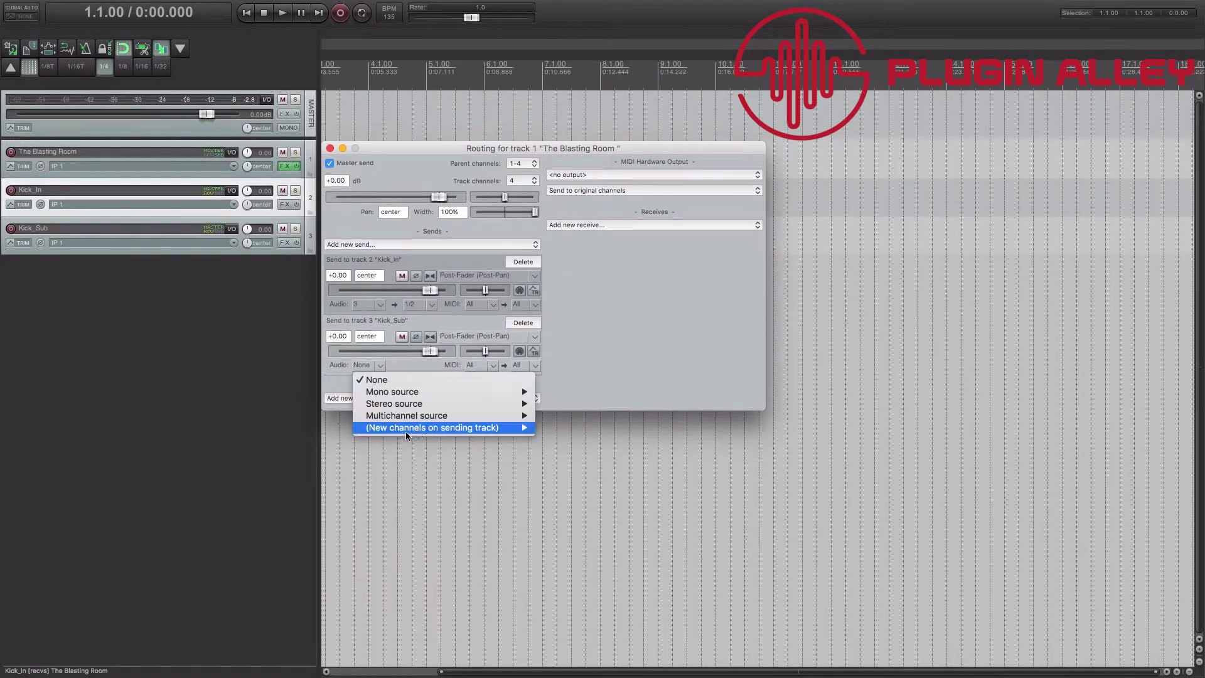
pyautogui.moveTo(452, 427)
pyautogui.moveTo(592, 428)
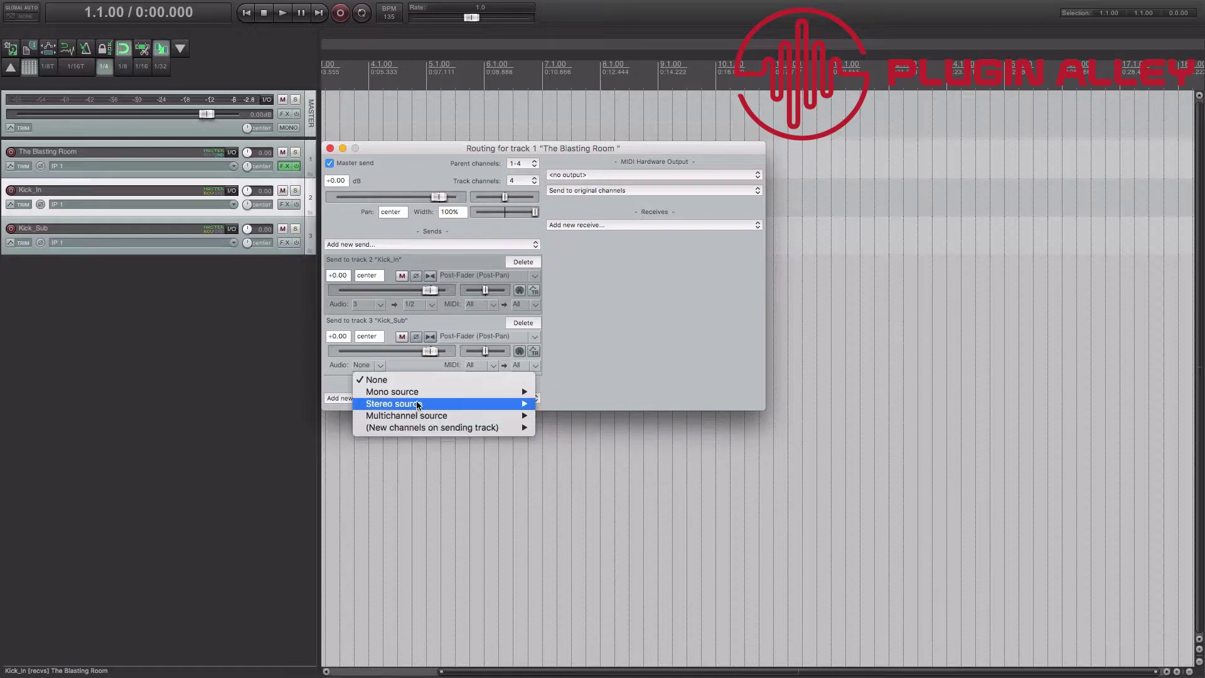
pyautogui.moveTo(509, 394)
pyautogui.click(550, 427)
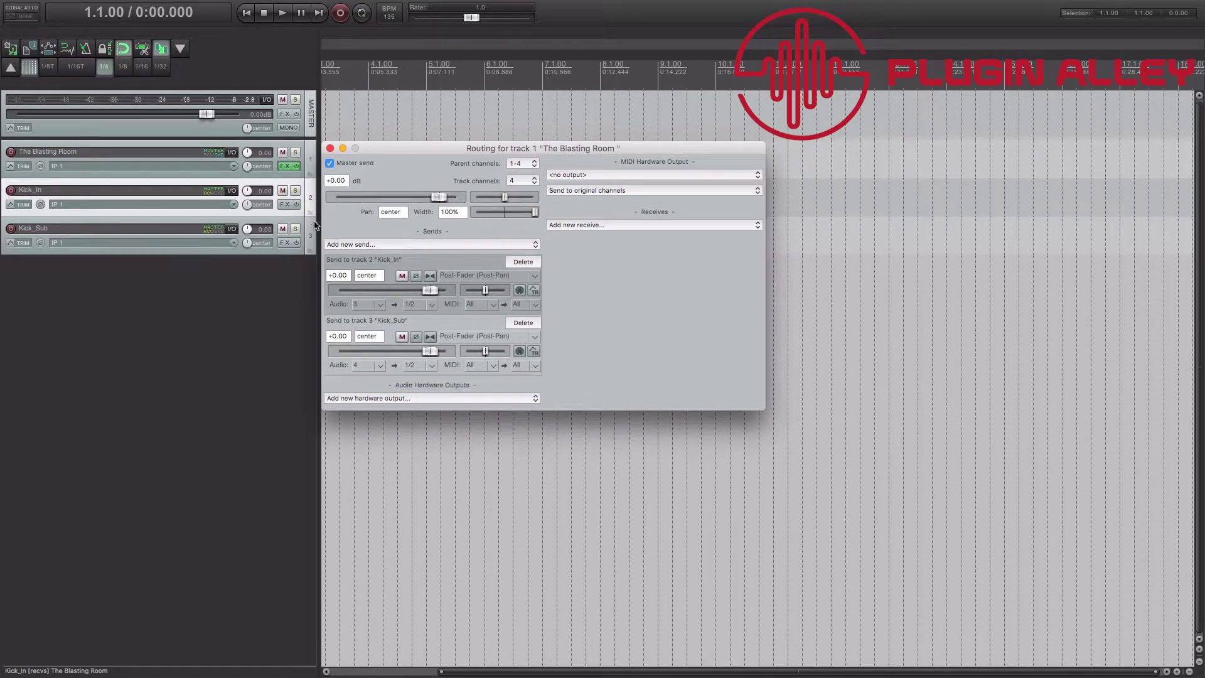
pyautogui.click(282, 166)
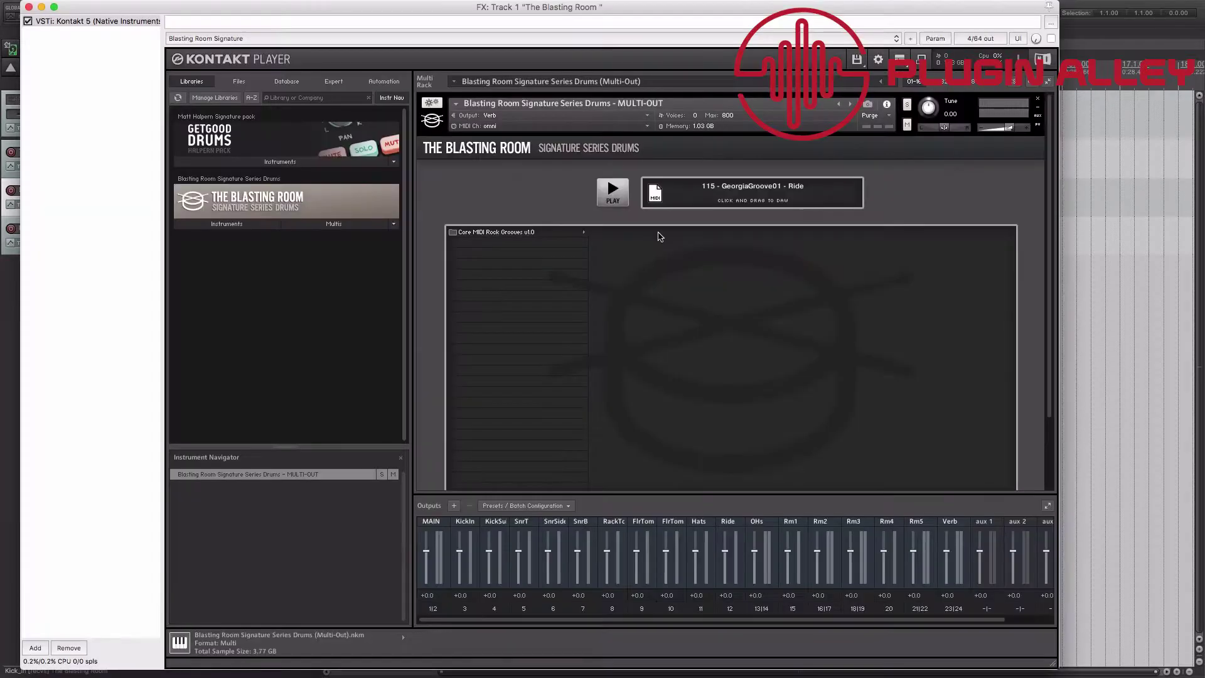
pyautogui.click(609, 190)
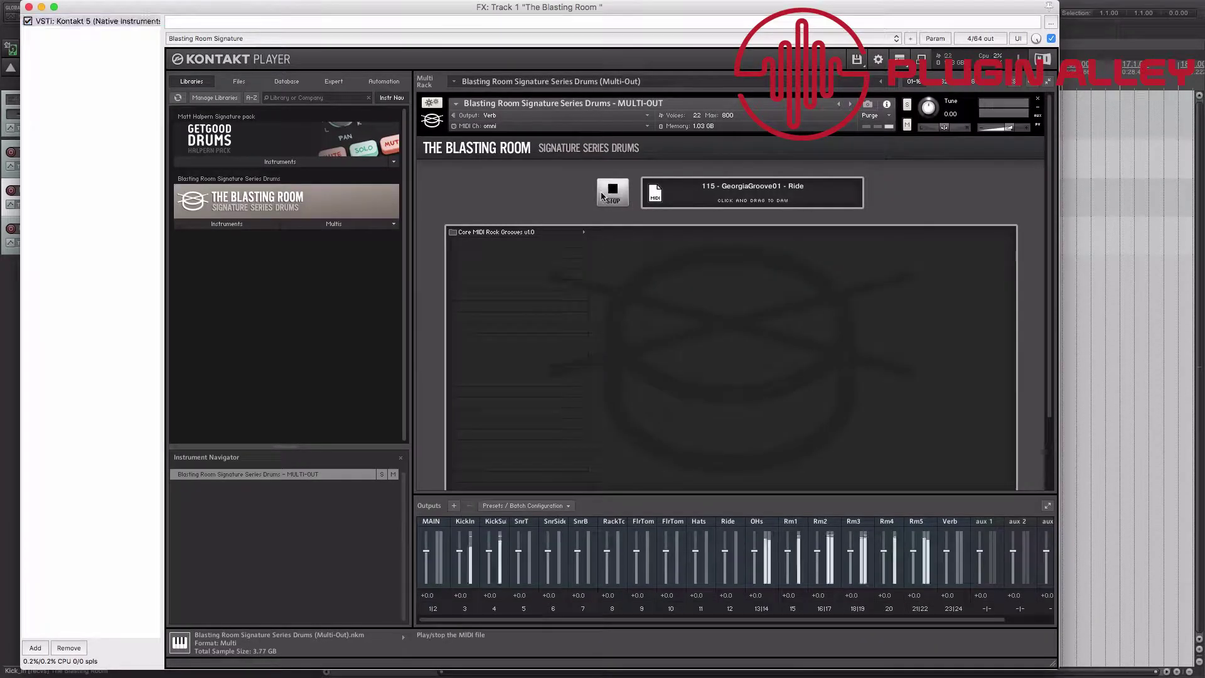
# Add a new track named Snare_Top below Kick_Sub.
pyautogui.click(28, 7)
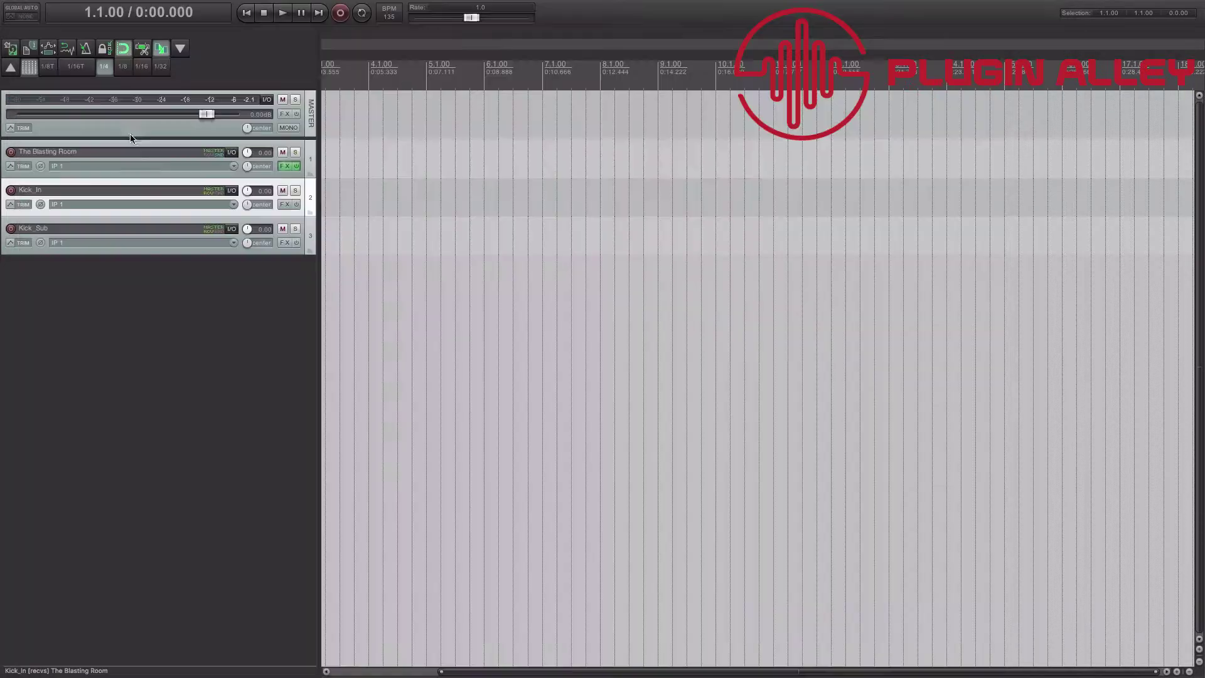
pyautogui.click(309, 220)
pyautogui.hotkey('ctrl', 't')
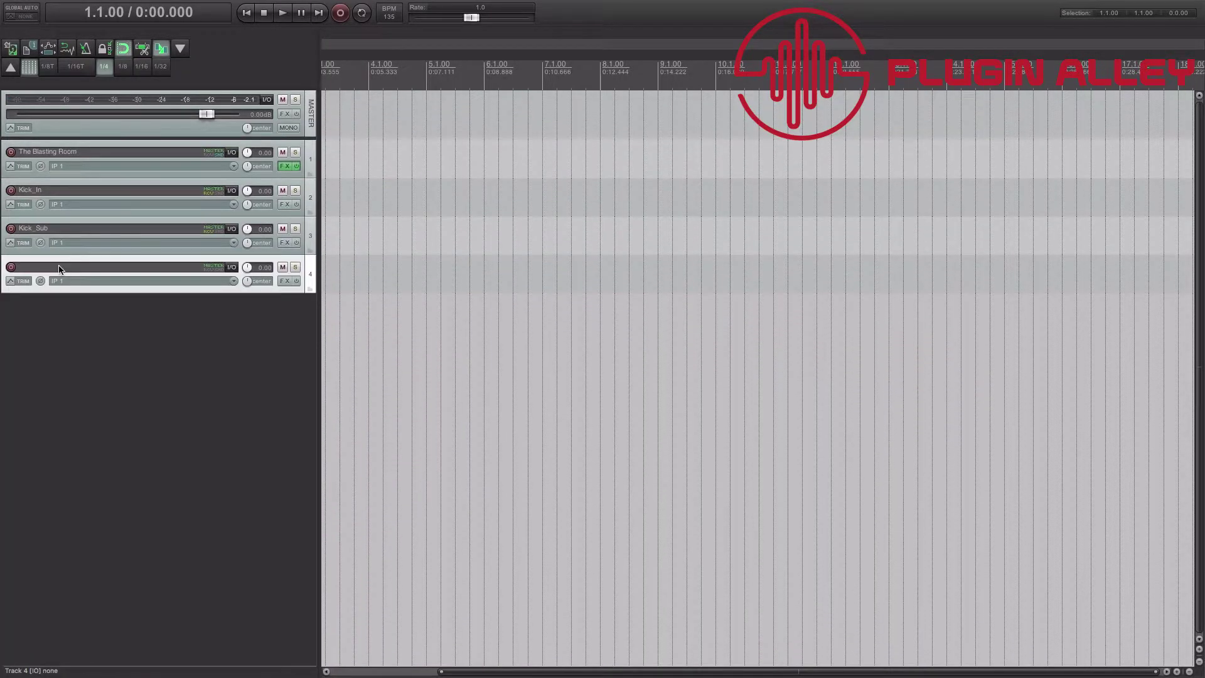
pyautogui.doubleClick(59, 269)
pyautogui.write('Snare_T')
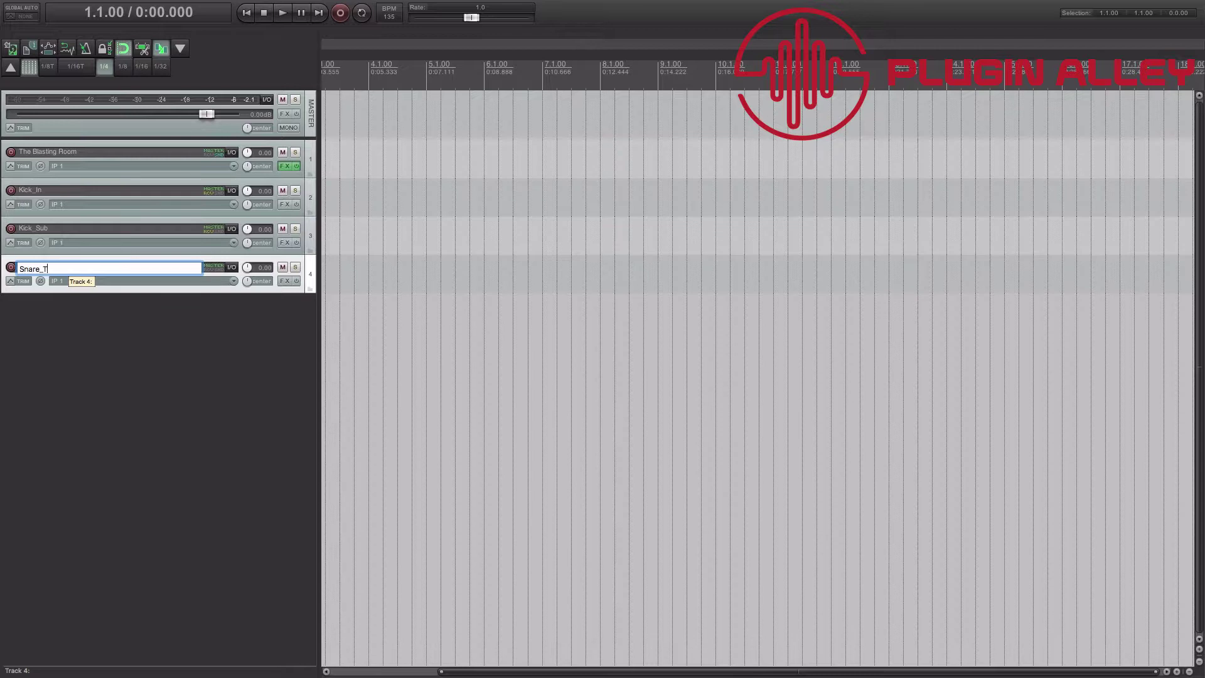
pyautogui.write('op')
pyautogui.press('Return')
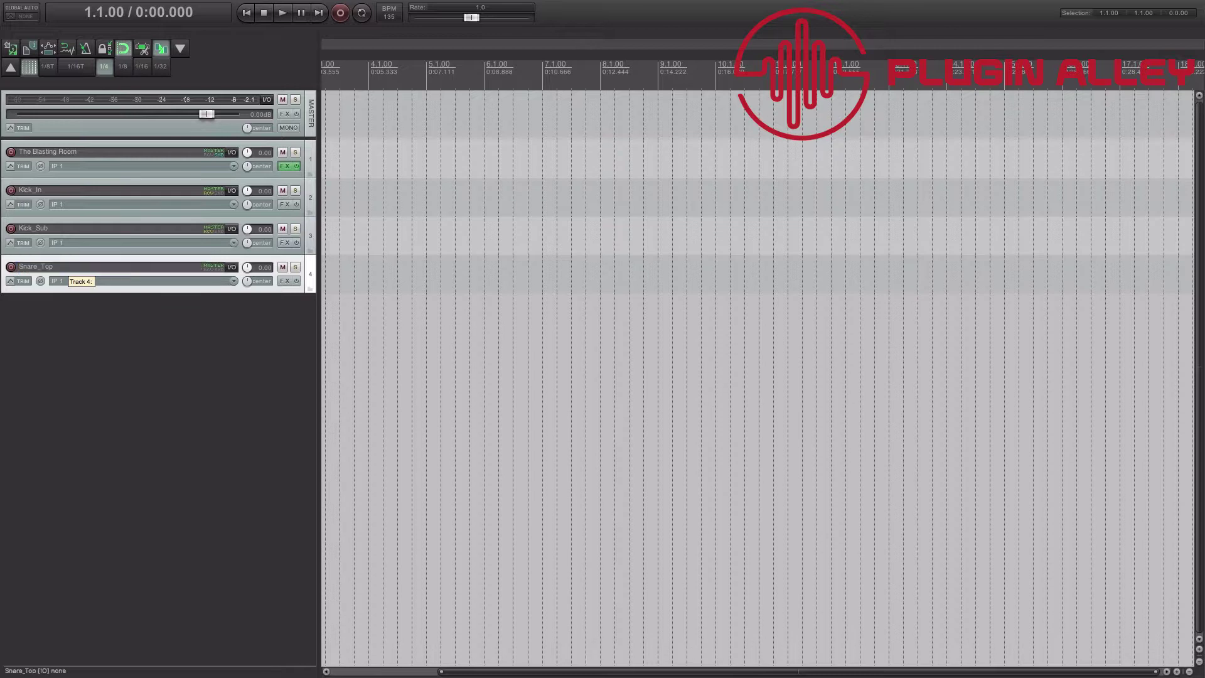
pyautogui.click(282, 166)
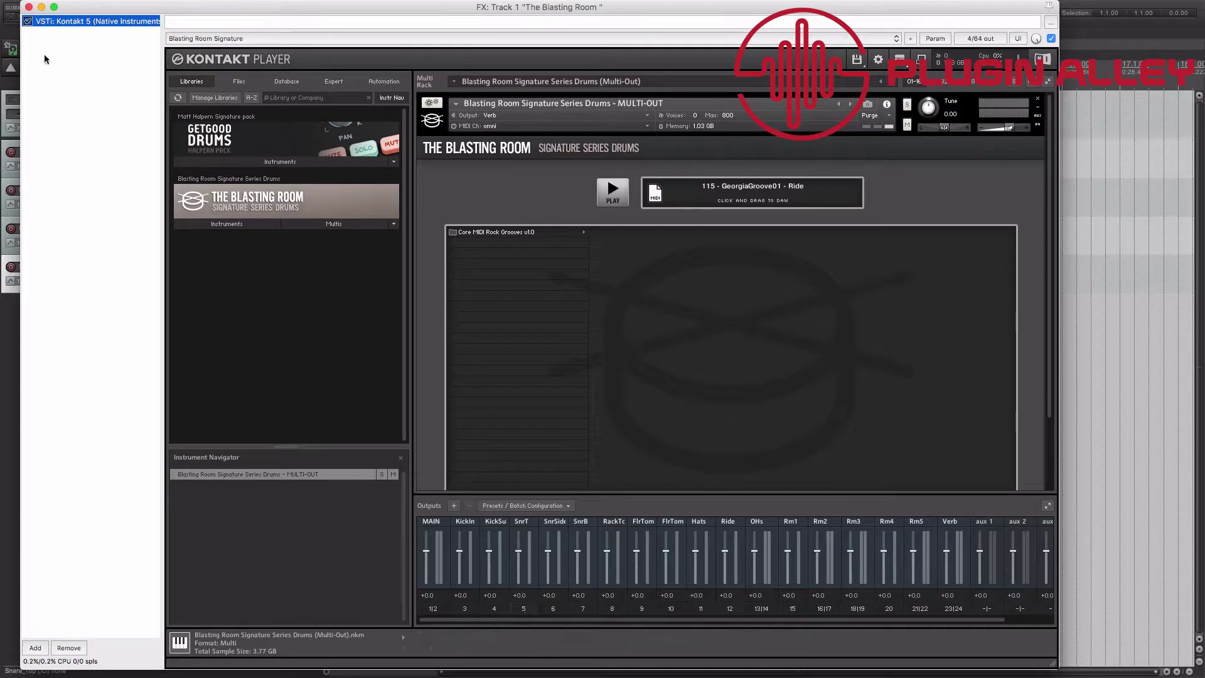
pyautogui.click(28, 7)
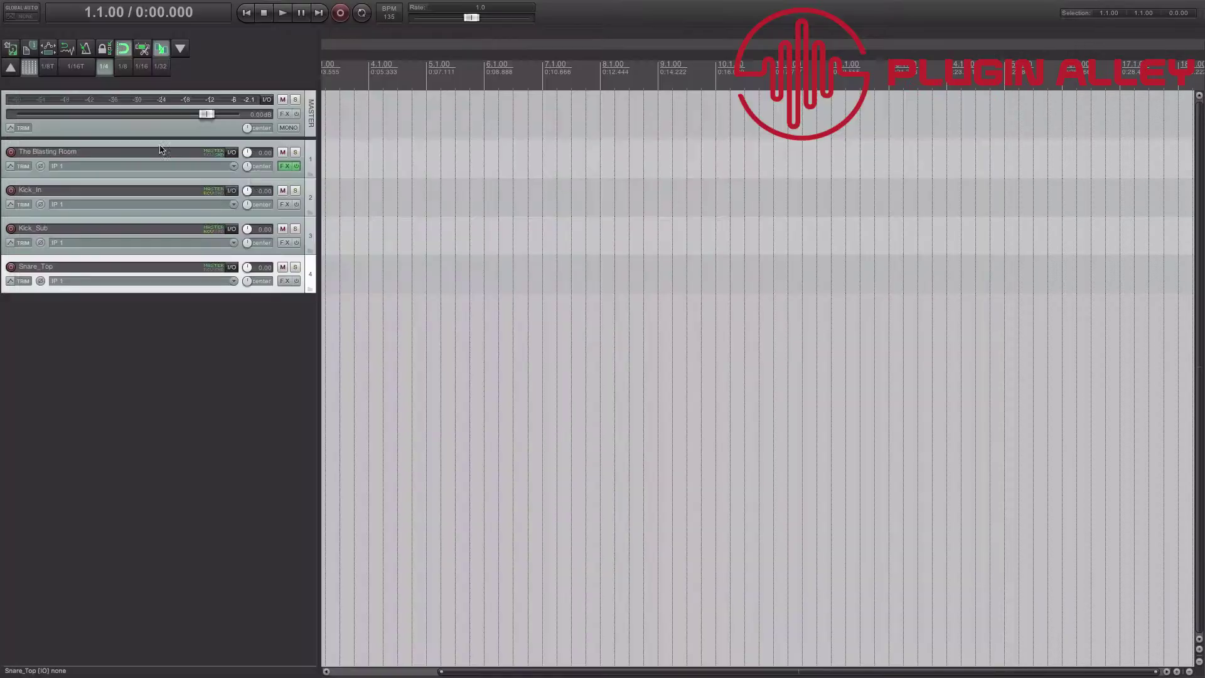
# Add a send from The Blasting Room to Snare_Top fed from new mono channel 5.
pyautogui.click(232, 152)
pyautogui.click(405, 244)
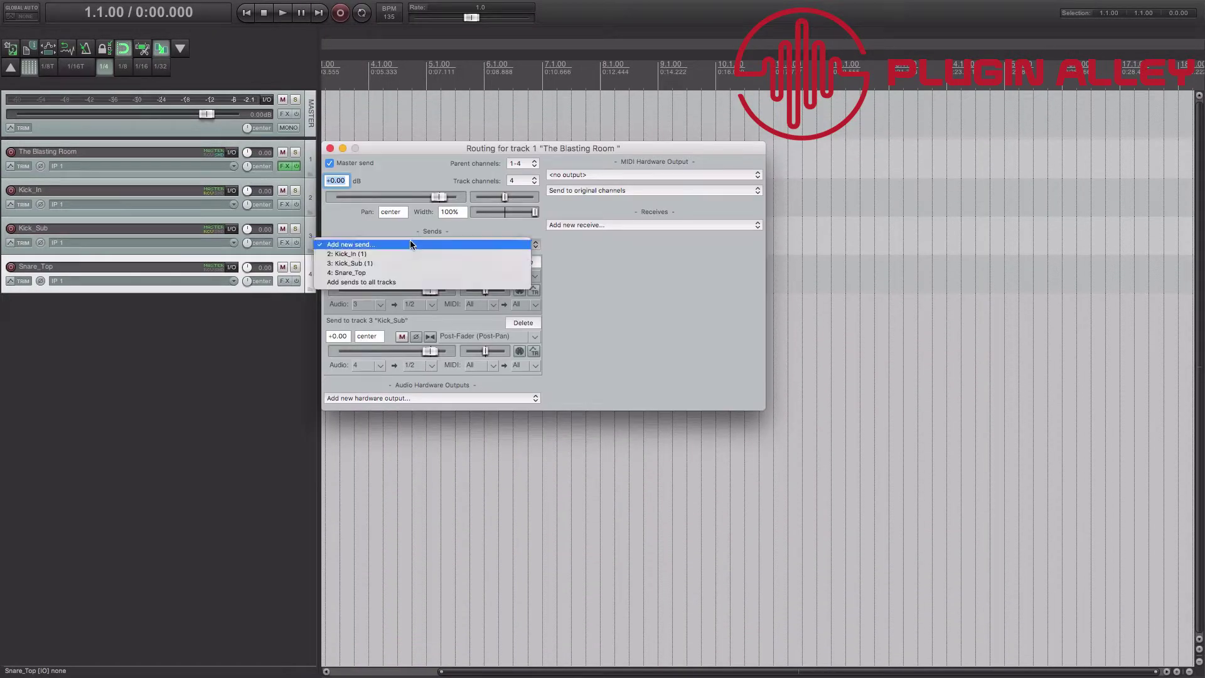
pyautogui.click(404, 272)
pyautogui.click(370, 364)
pyautogui.moveTo(408, 431)
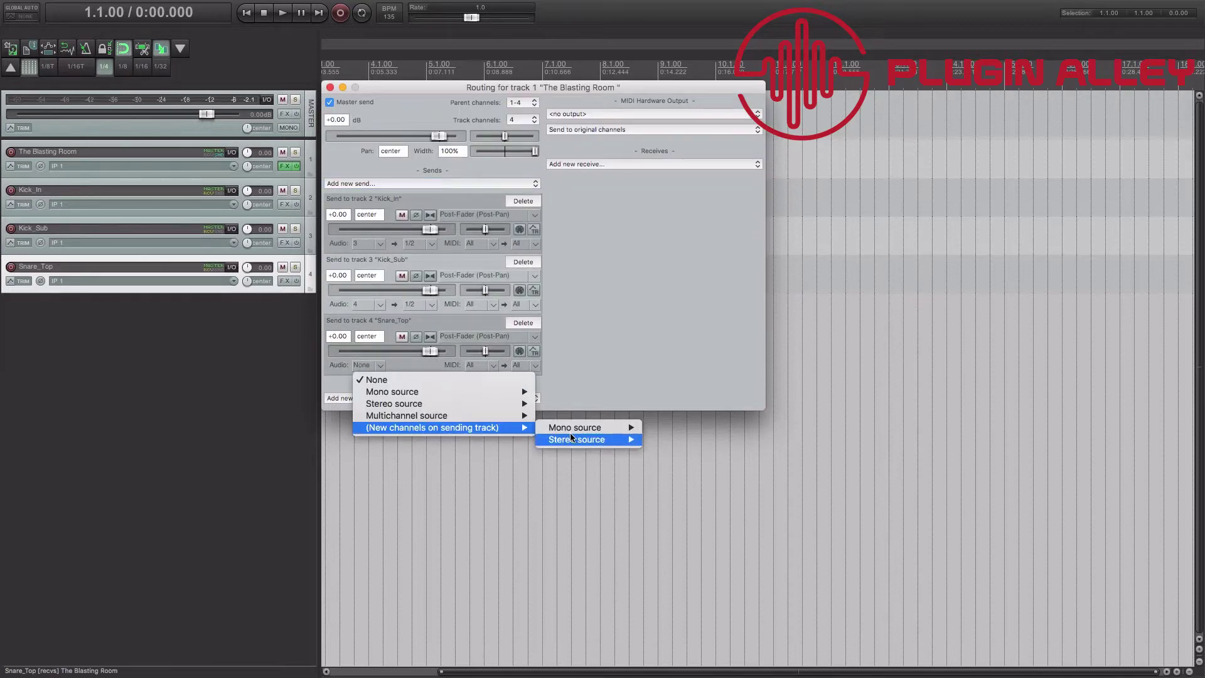
pyautogui.moveTo(584, 427)
pyautogui.click(655, 429)
pyautogui.click(416, 366)
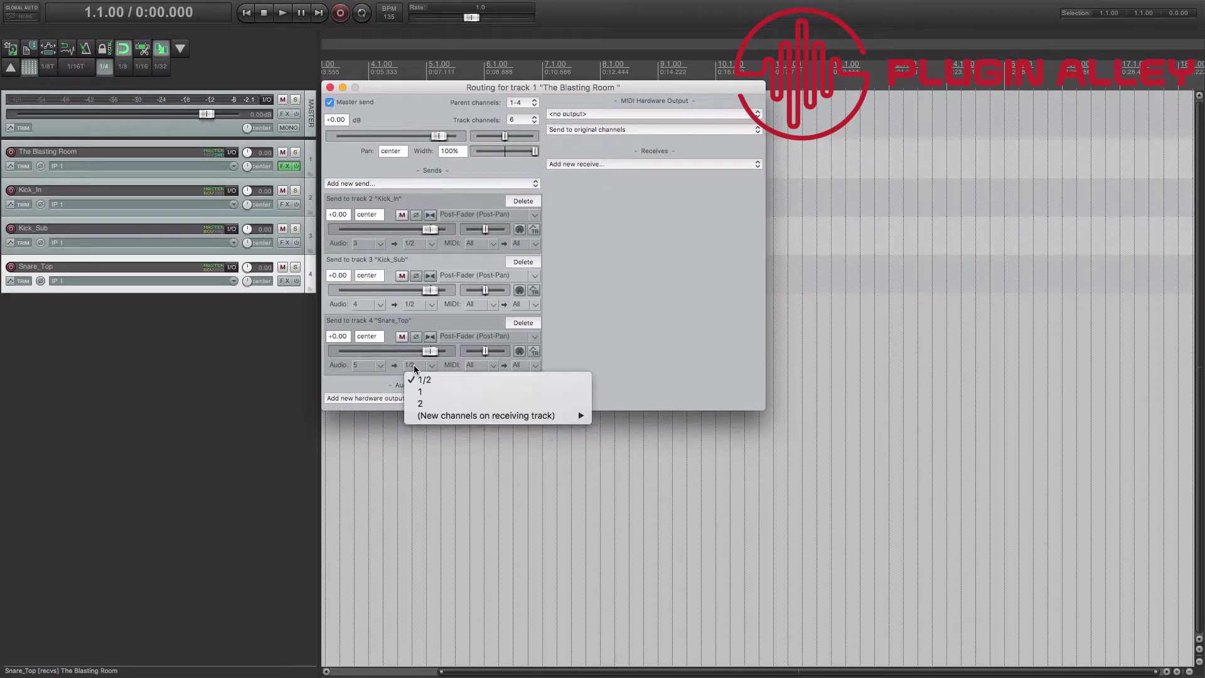
pyautogui.click(394, 381)
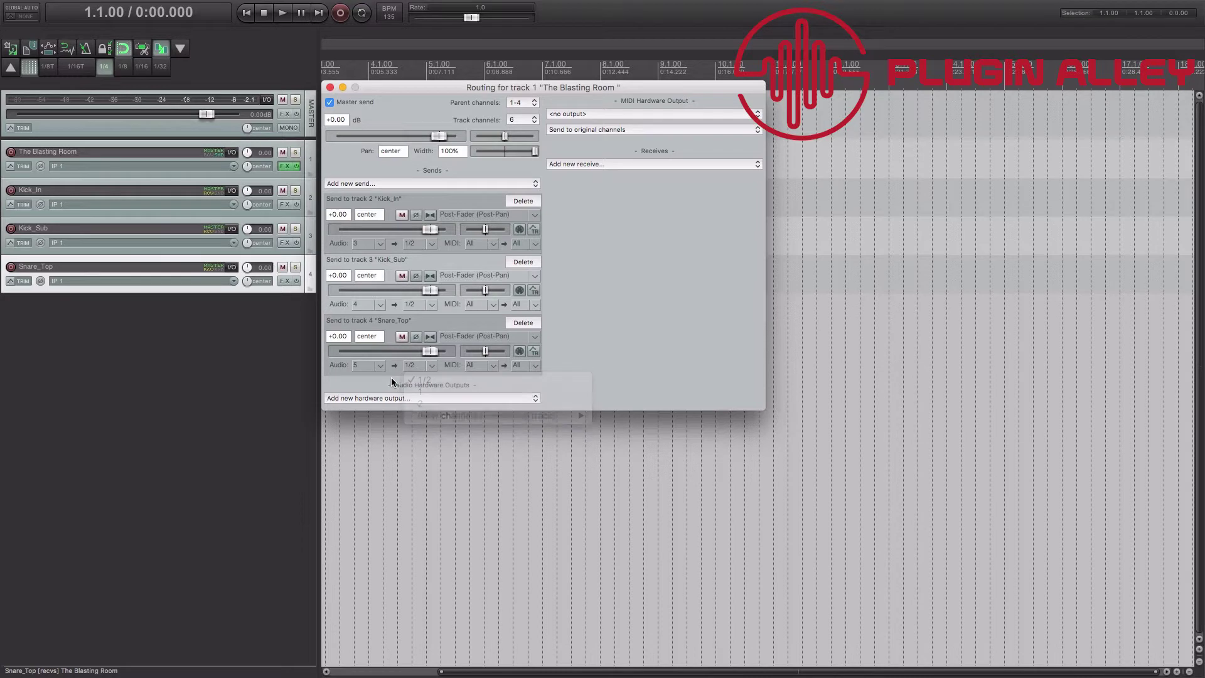
pyautogui.click(331, 87)
# Play and stop the Kontakt groove to check the Snare_Top routing.
pyautogui.click(283, 166)
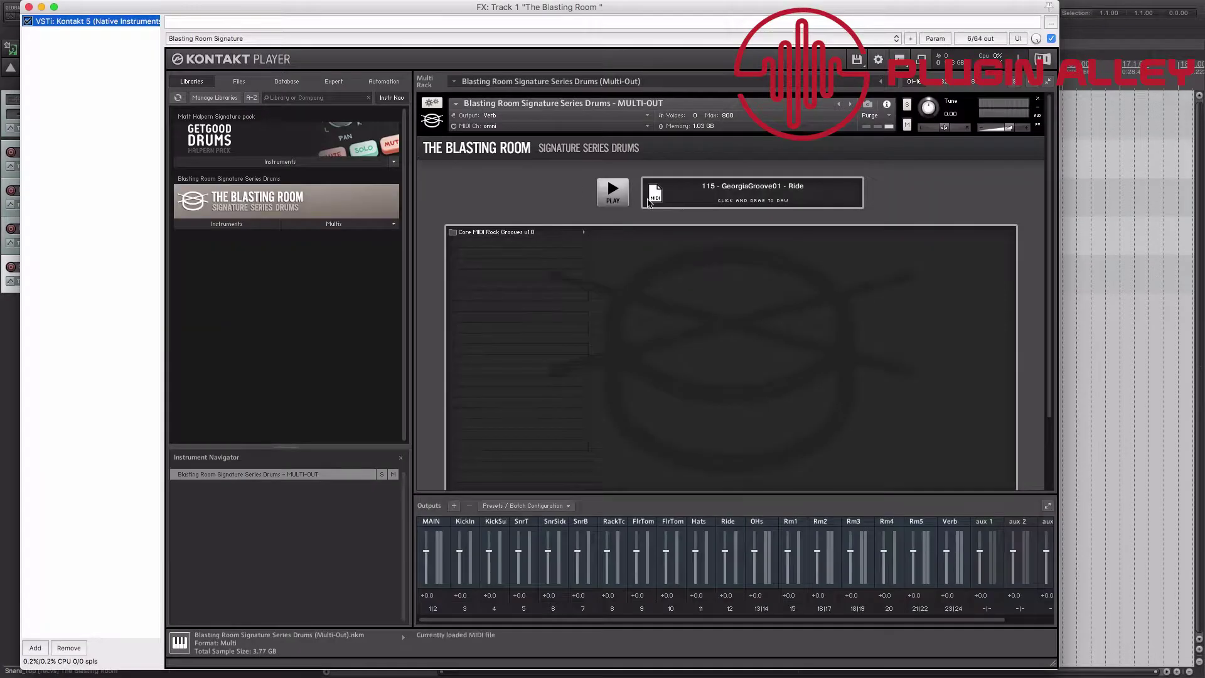
pyautogui.click(615, 194)
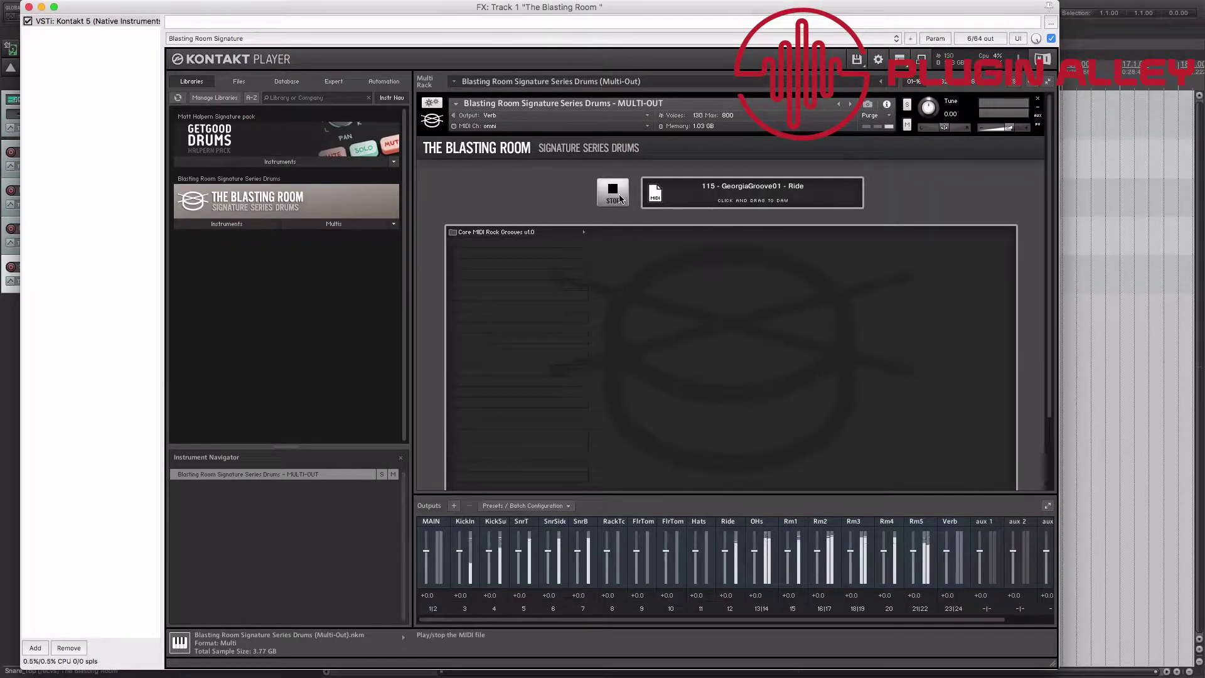
pyautogui.click(620, 198)
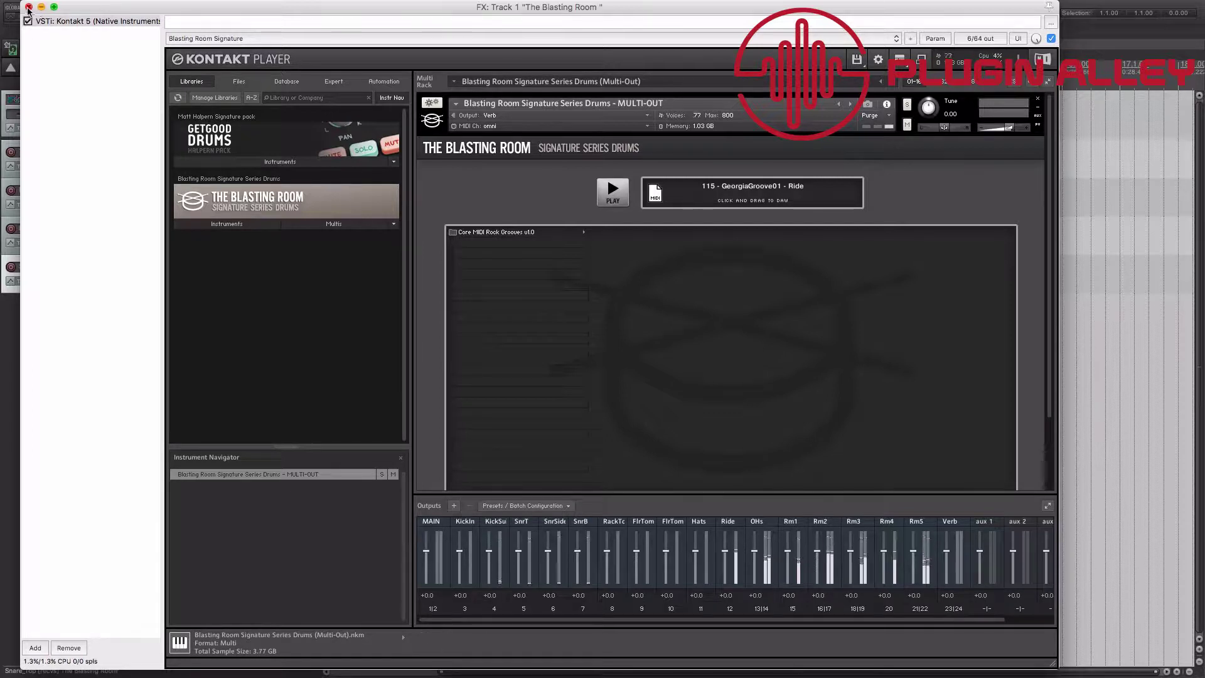
pyautogui.click(29, 7)
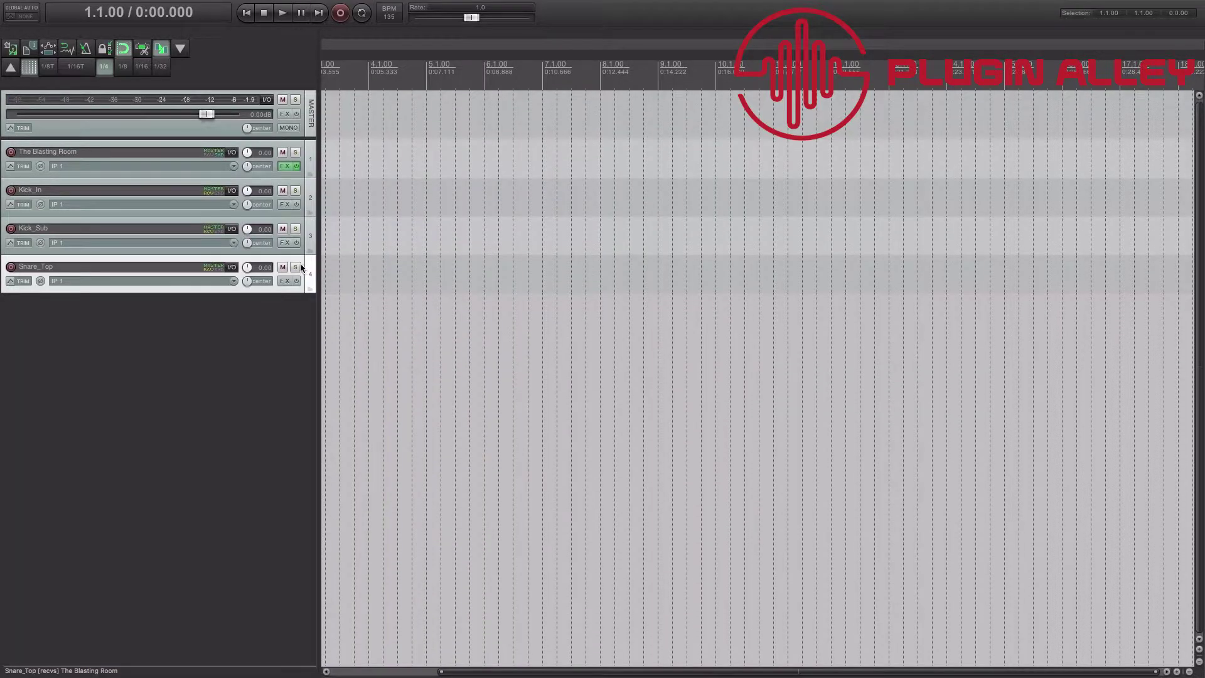
# Add a fifth track named Overheads.
pyautogui.doubleClick(64, 305)
pyautogui.write('Ove')
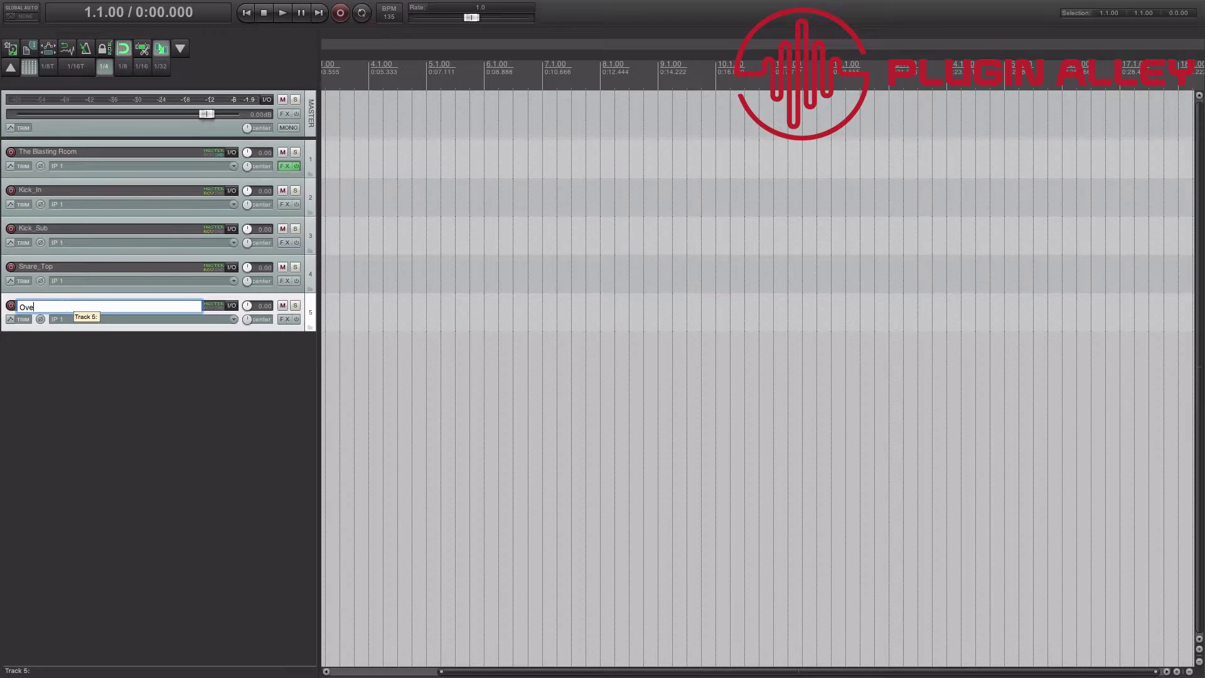
pyautogui.write('rheads')
pyautogui.press('Return')
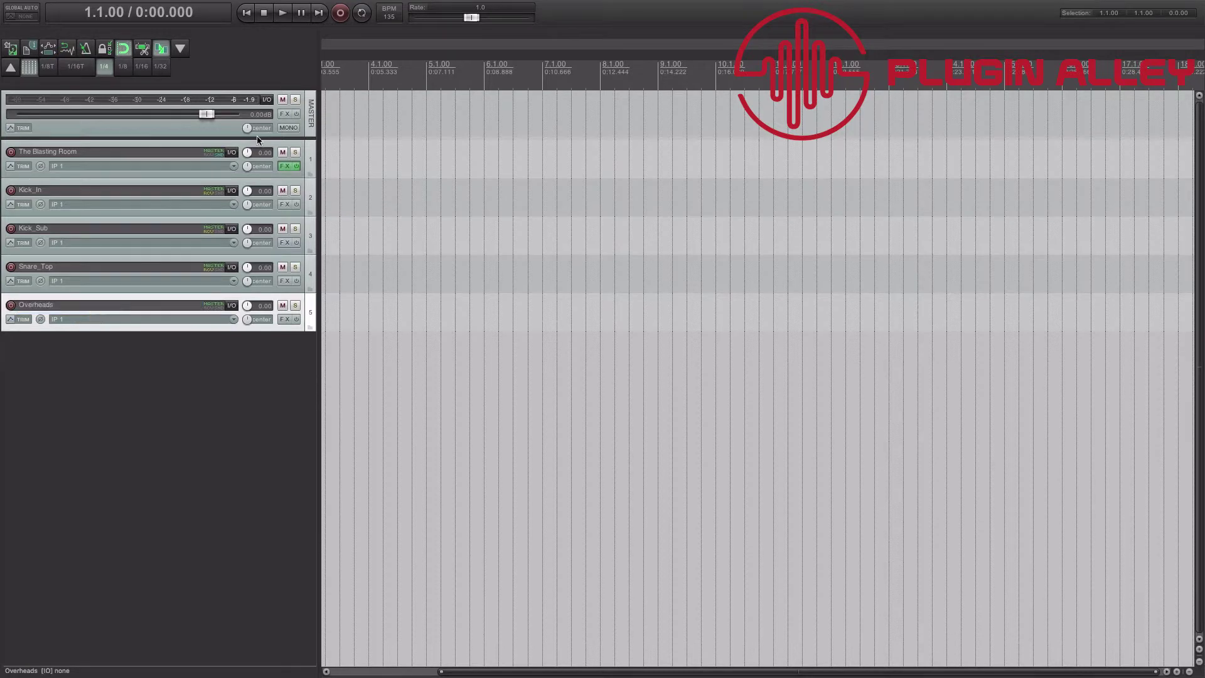
pyautogui.click(232, 153)
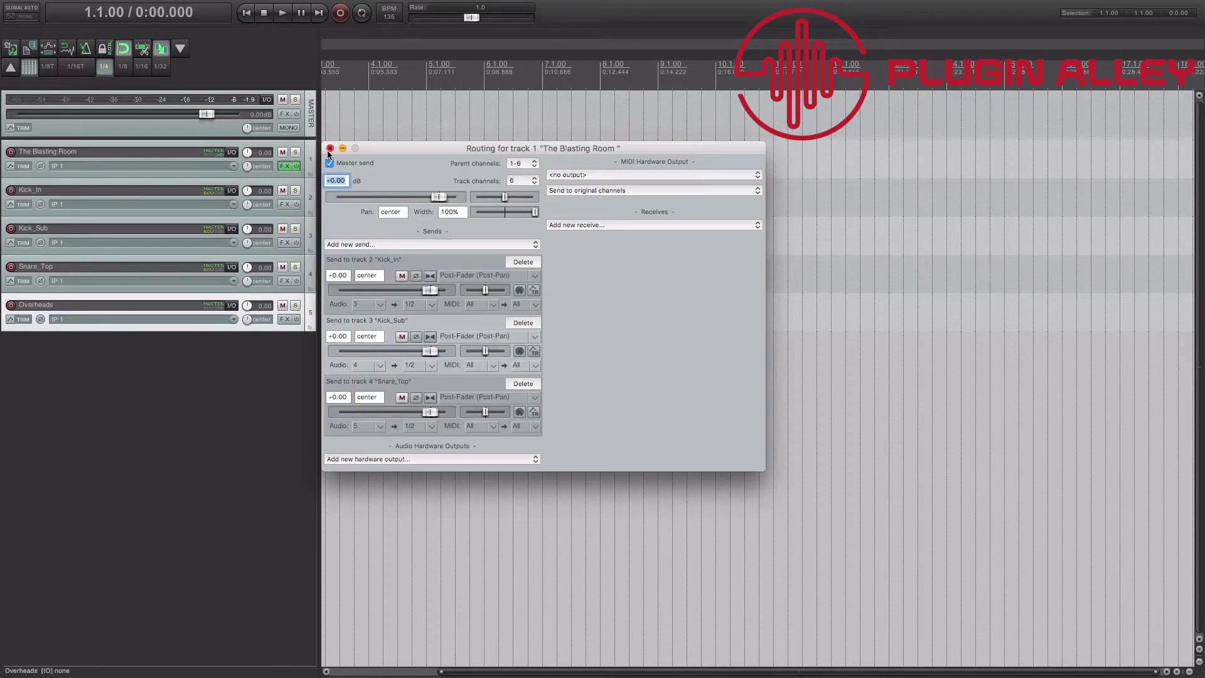
pyautogui.click(283, 167)
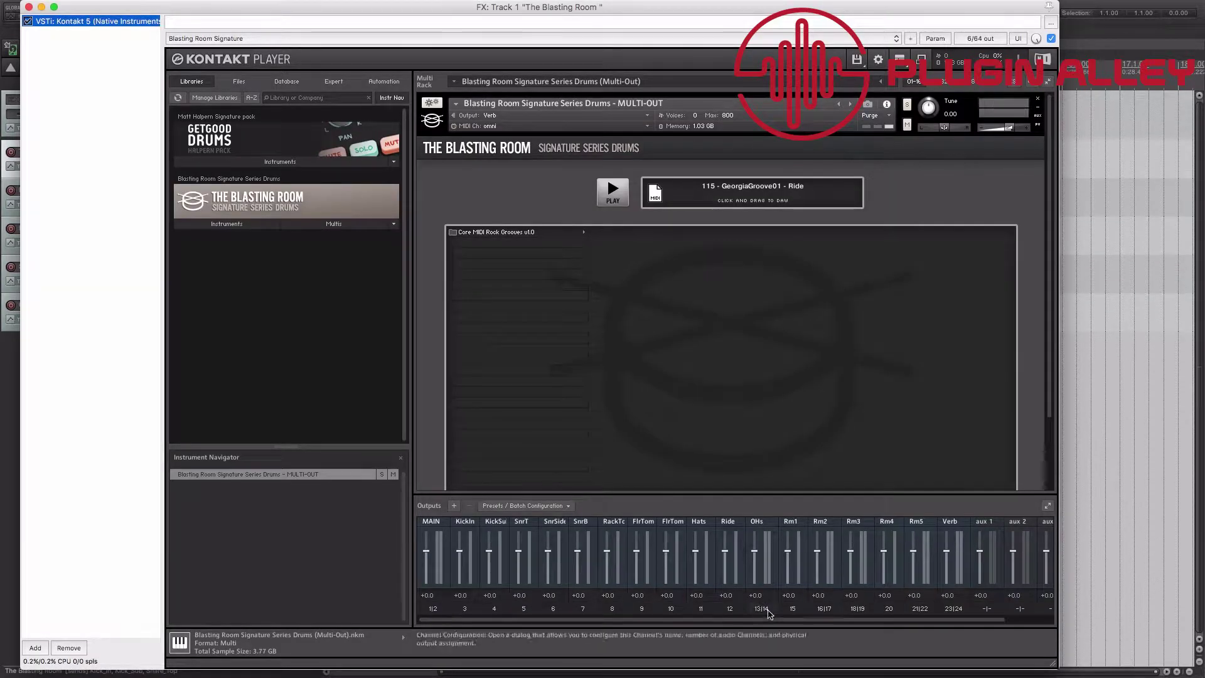
pyautogui.click(28, 8)
pyautogui.click(232, 152)
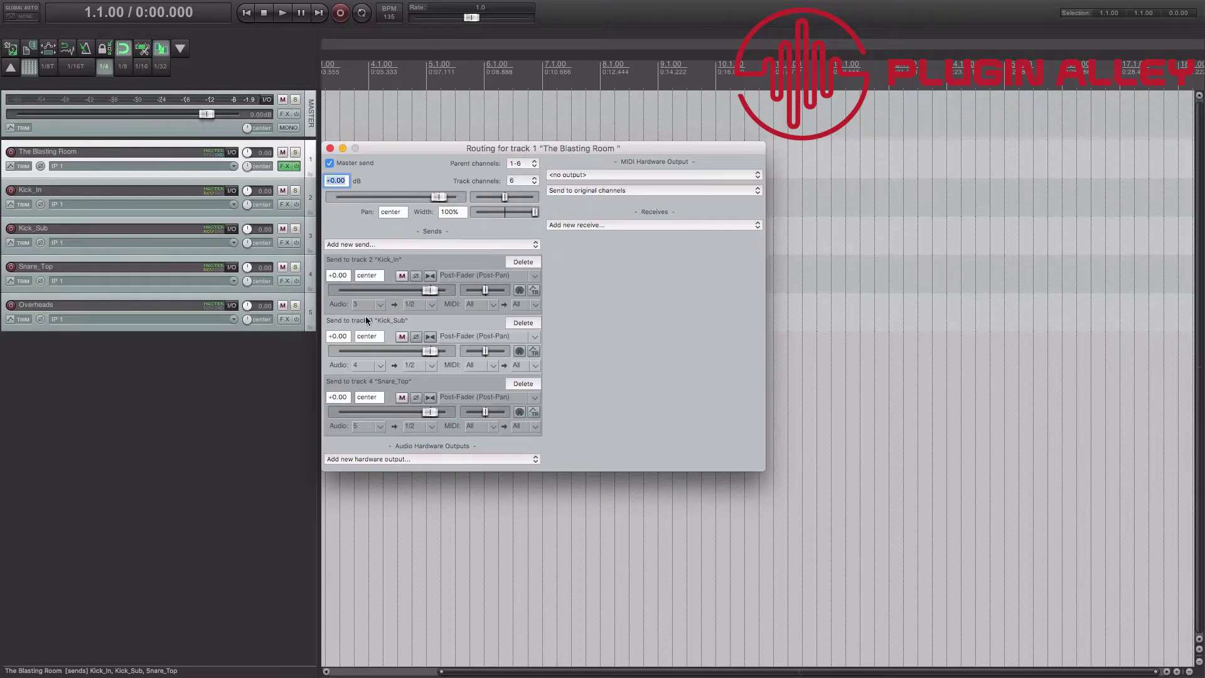
# Send The Blasting Room to Overheads from new stereo channels 13/14.
pyautogui.click(372, 245)
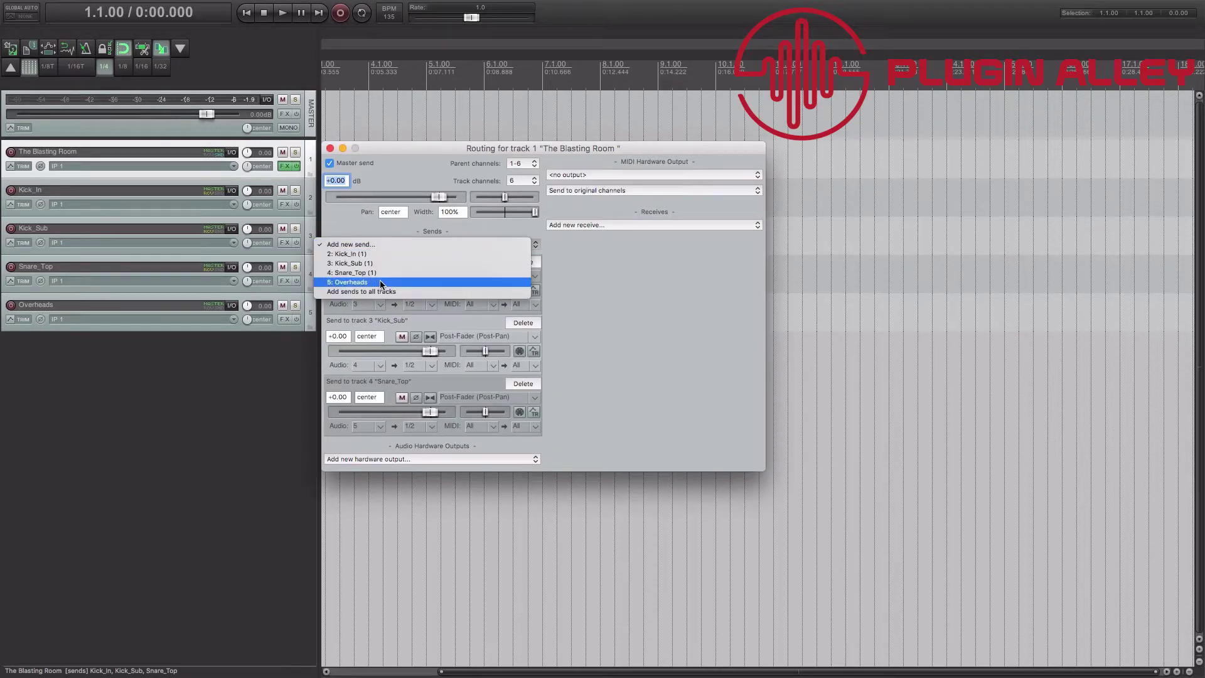
pyautogui.click(380, 283)
pyautogui.click(364, 426)
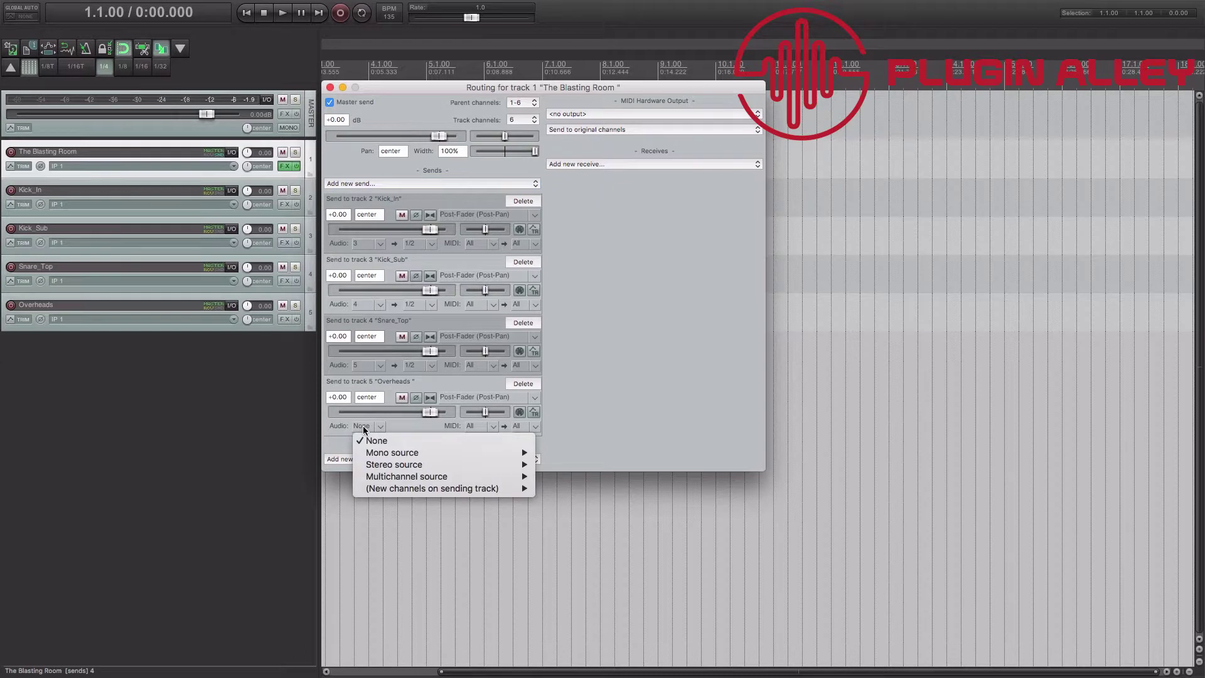
pyautogui.moveTo(409, 488)
pyautogui.moveTo(554, 500)
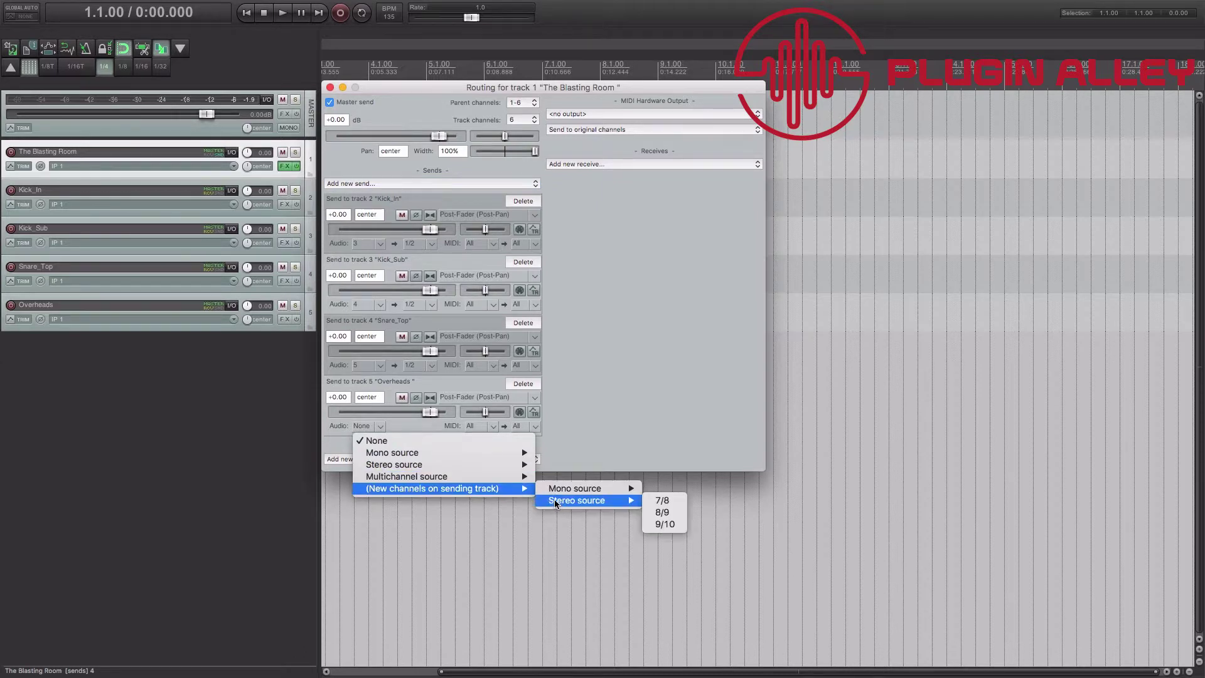
pyautogui.click(659, 524)
pyautogui.click(361, 425)
pyautogui.moveTo(439, 488)
pyautogui.moveTo(601, 494)
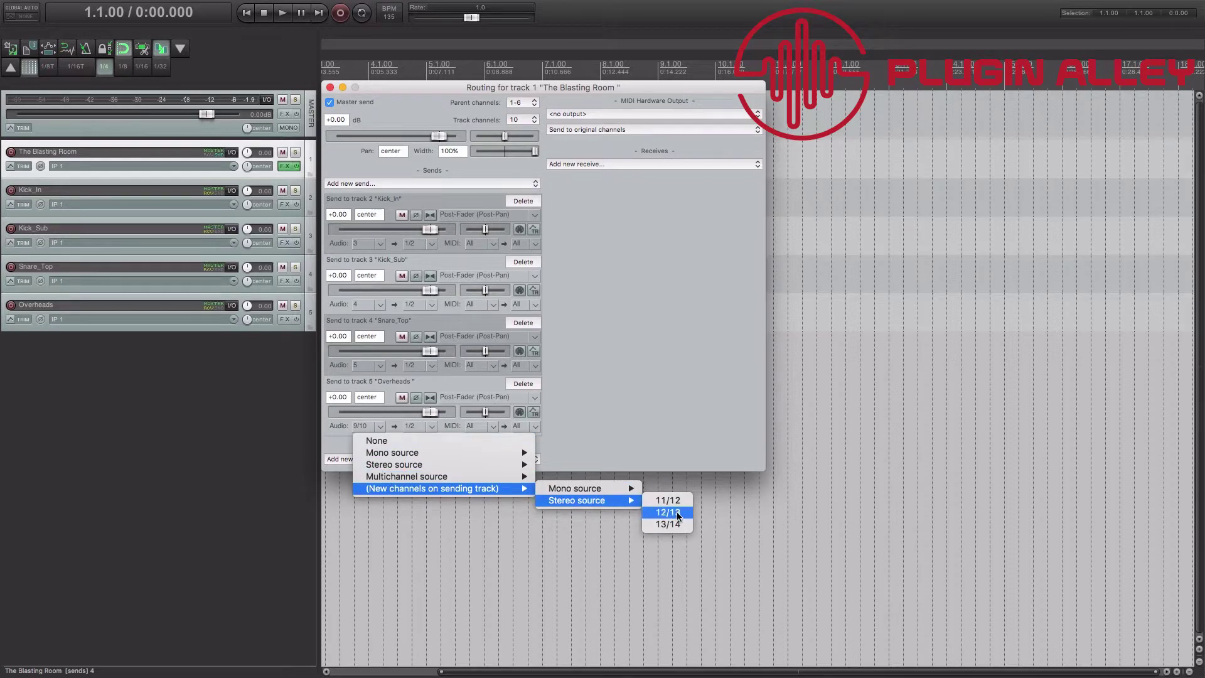
pyautogui.click(672, 524)
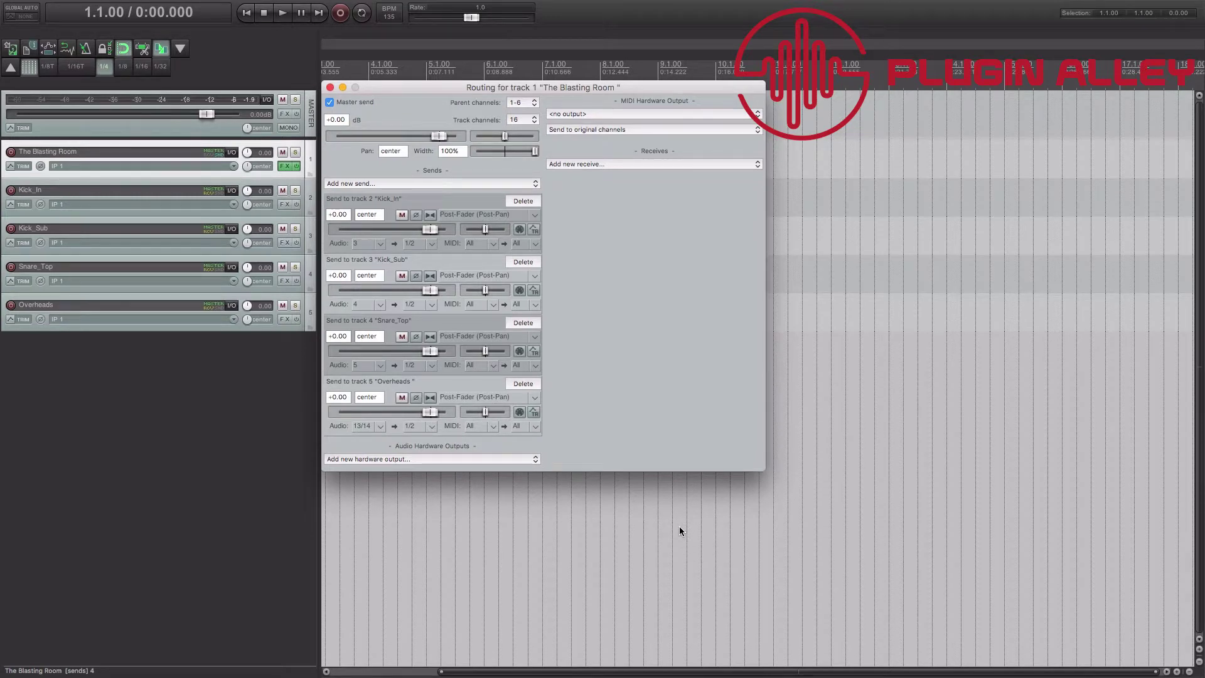
pyautogui.click(330, 87)
# Mute Kick_In, Kick_Sub and Snare_Top, then play and stop the groove in Kontakt.
pyautogui.click(285, 213)
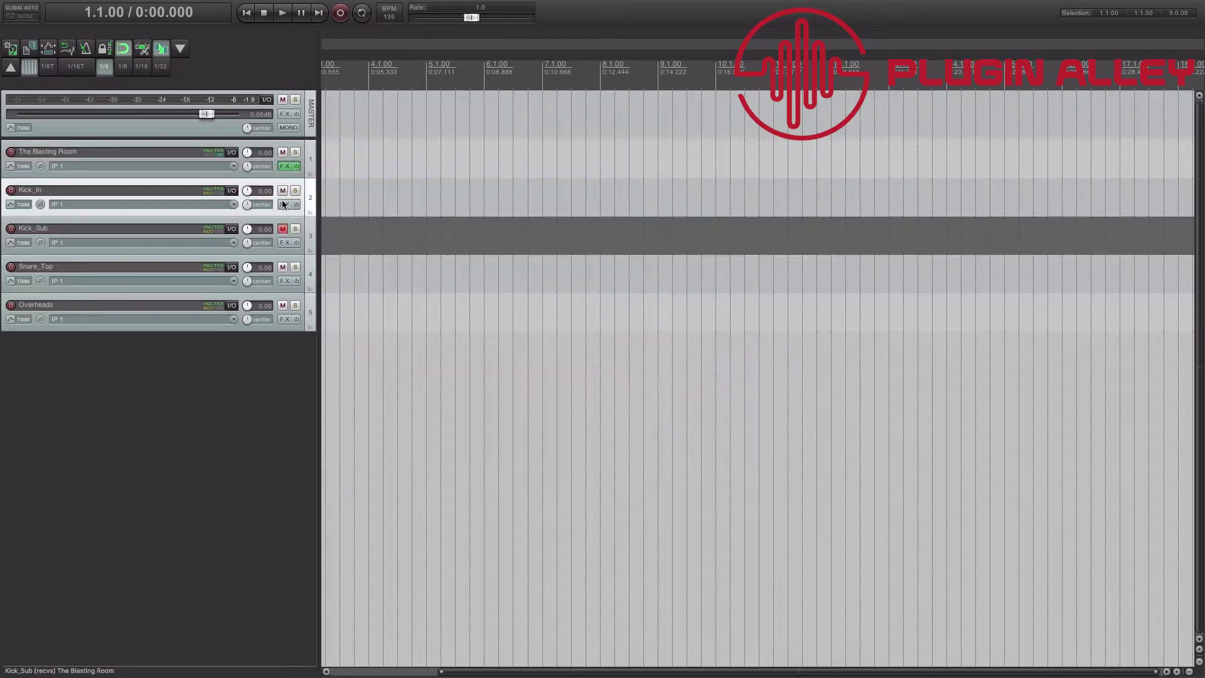
pyautogui.click(282, 190)
pyautogui.click(282, 267)
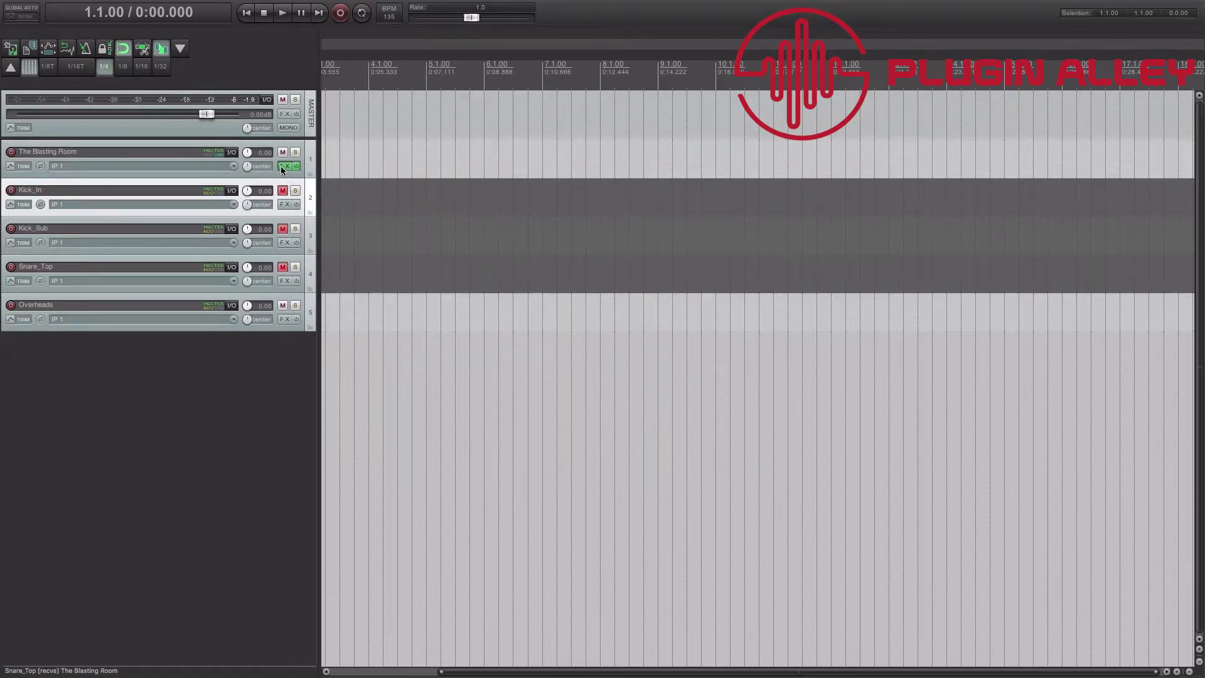
pyautogui.click(280, 165)
pyautogui.click(602, 190)
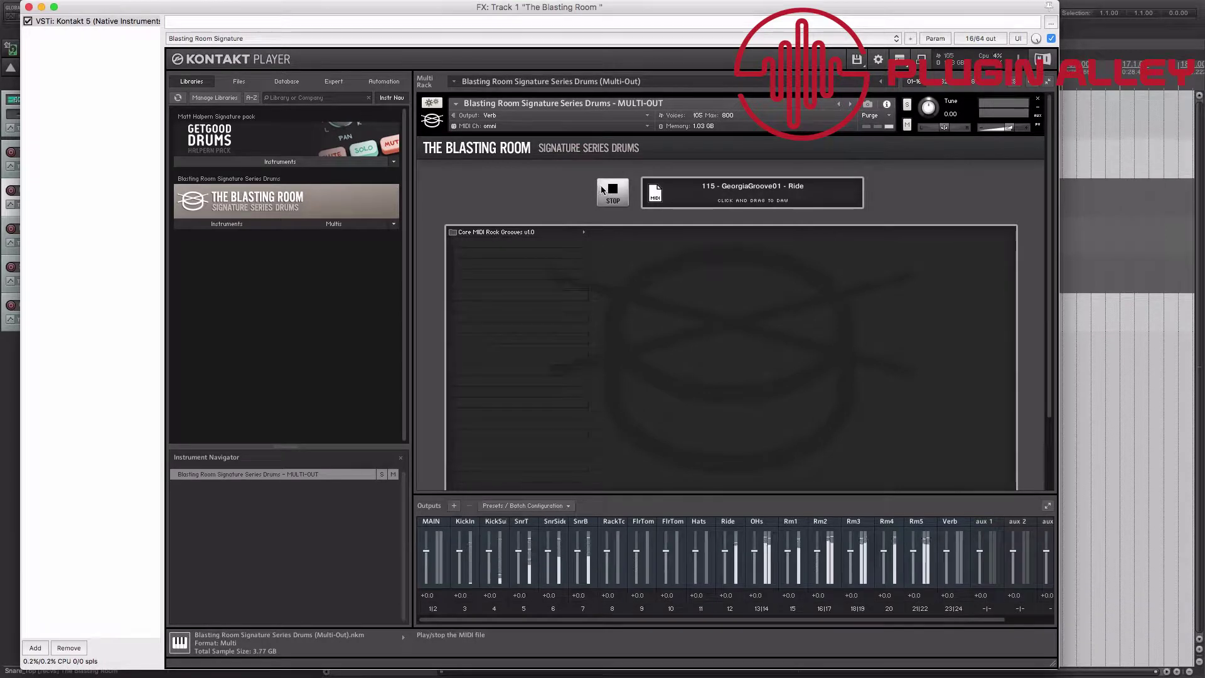
pyautogui.click(603, 189)
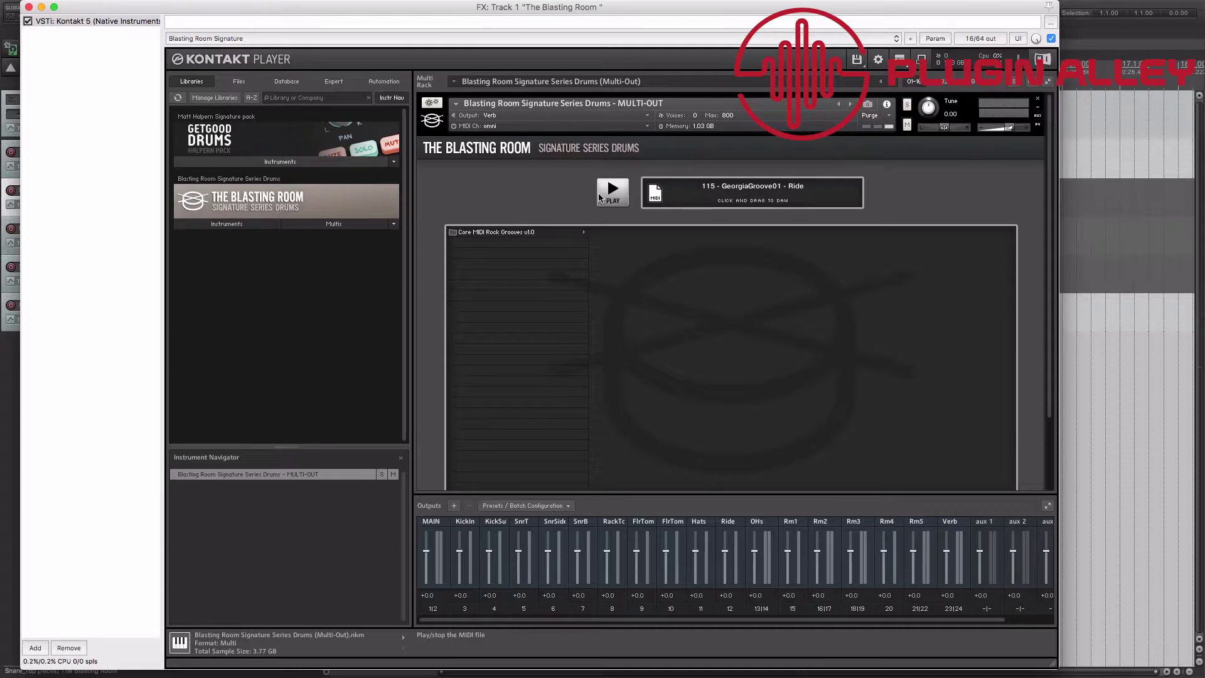
# In the kit mixer, raise Aux Send 1 to 12.0 dB on KICK IN and SNARE SIDE.
pyautogui.scroll(-5, 537, 224)
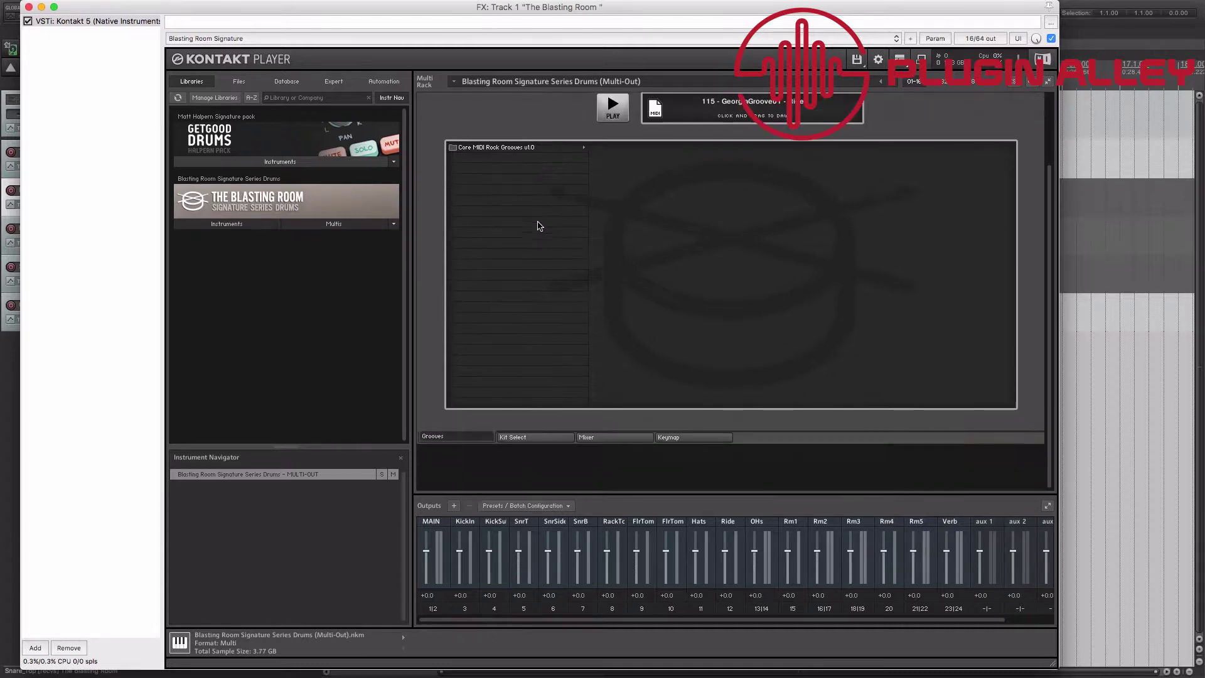
pyautogui.click(612, 437)
pyautogui.click(442, 230)
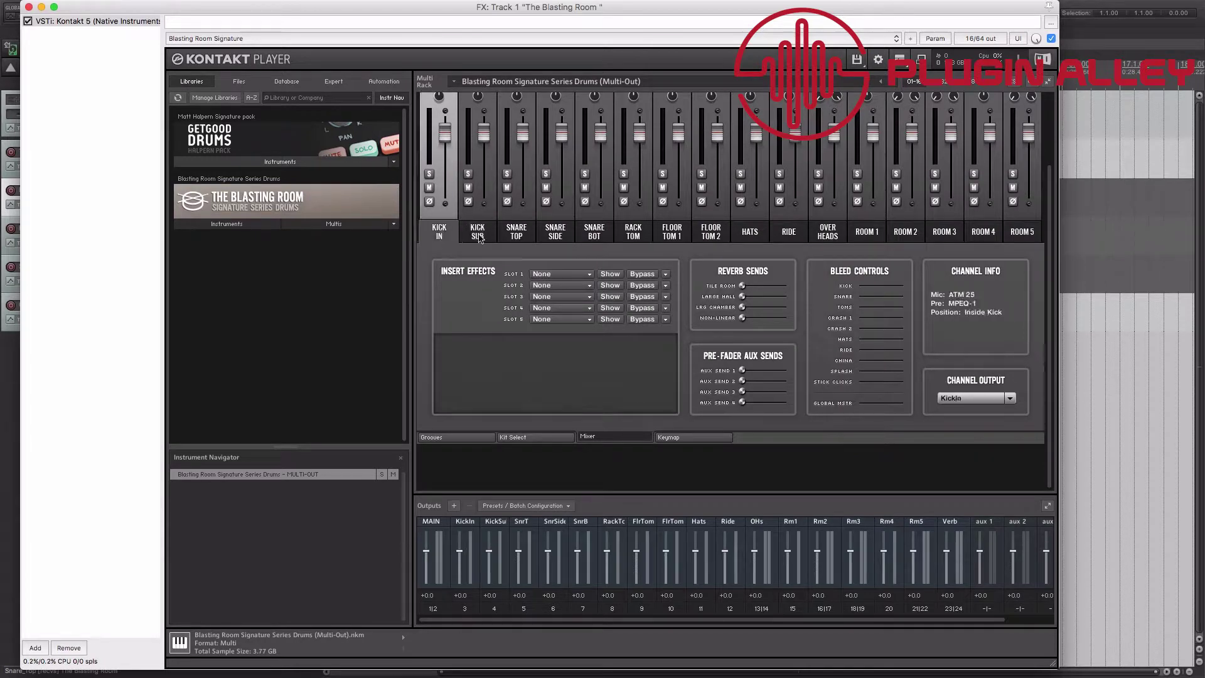
pyautogui.moveTo(740, 370); pyautogui.dragTo(784, 370)
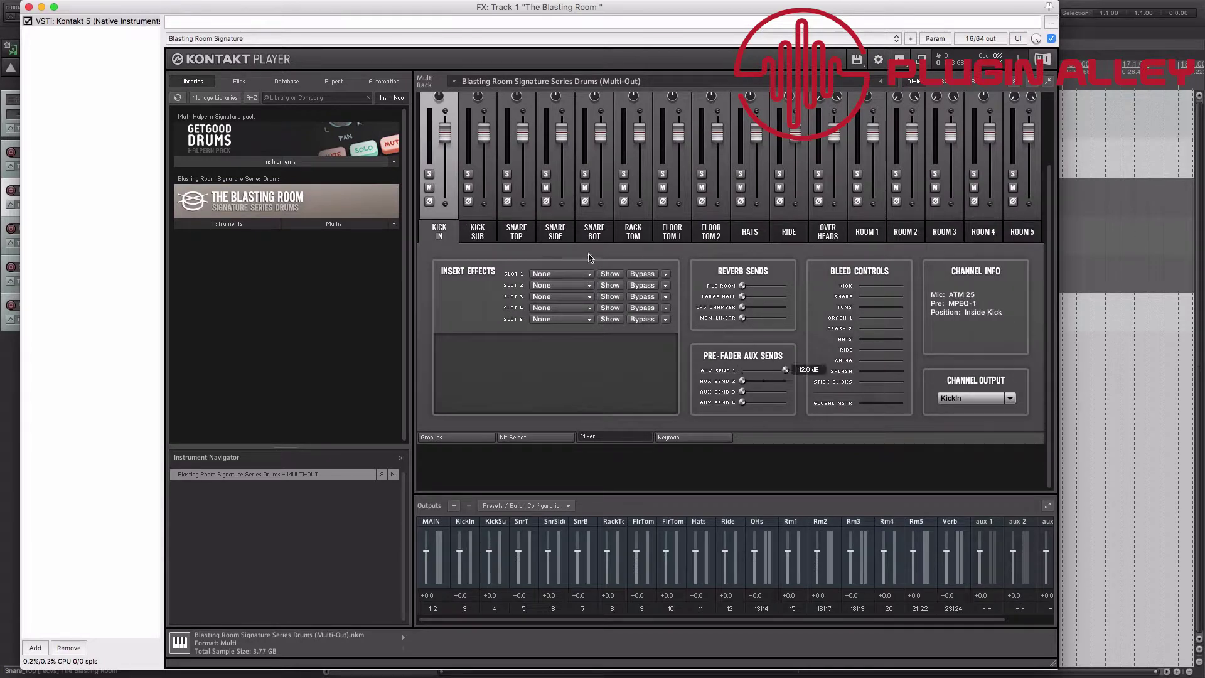
pyautogui.click(480, 233)
pyautogui.click(518, 237)
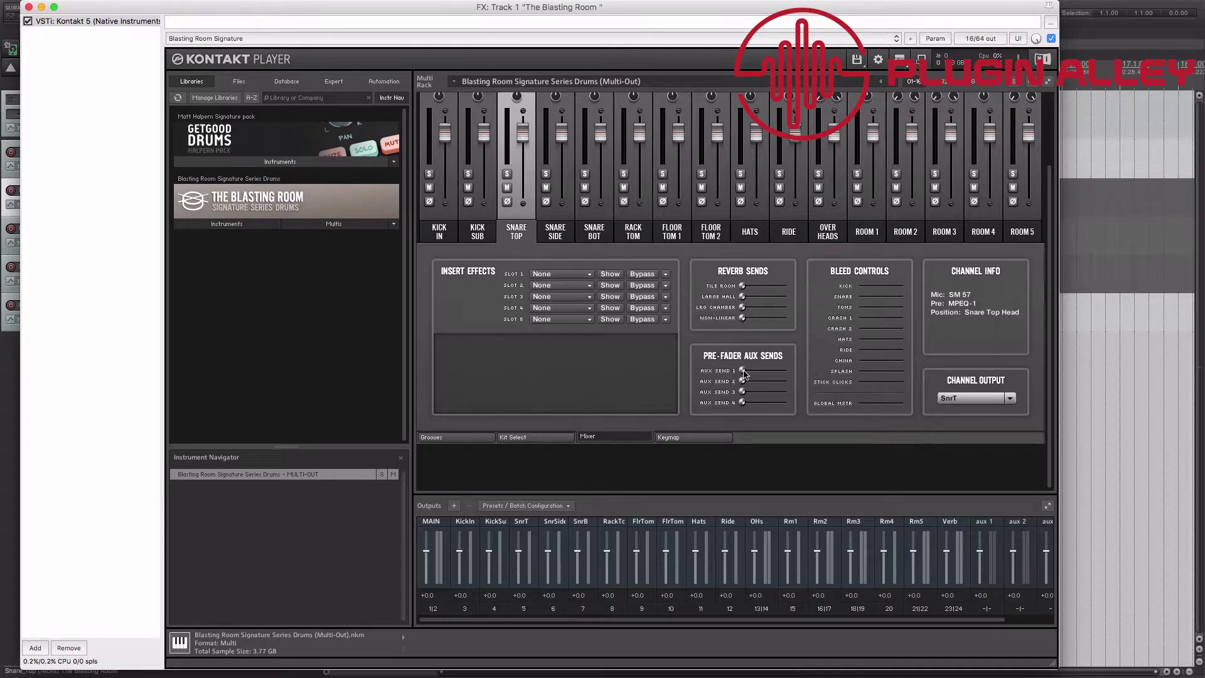
pyautogui.click(556, 241)
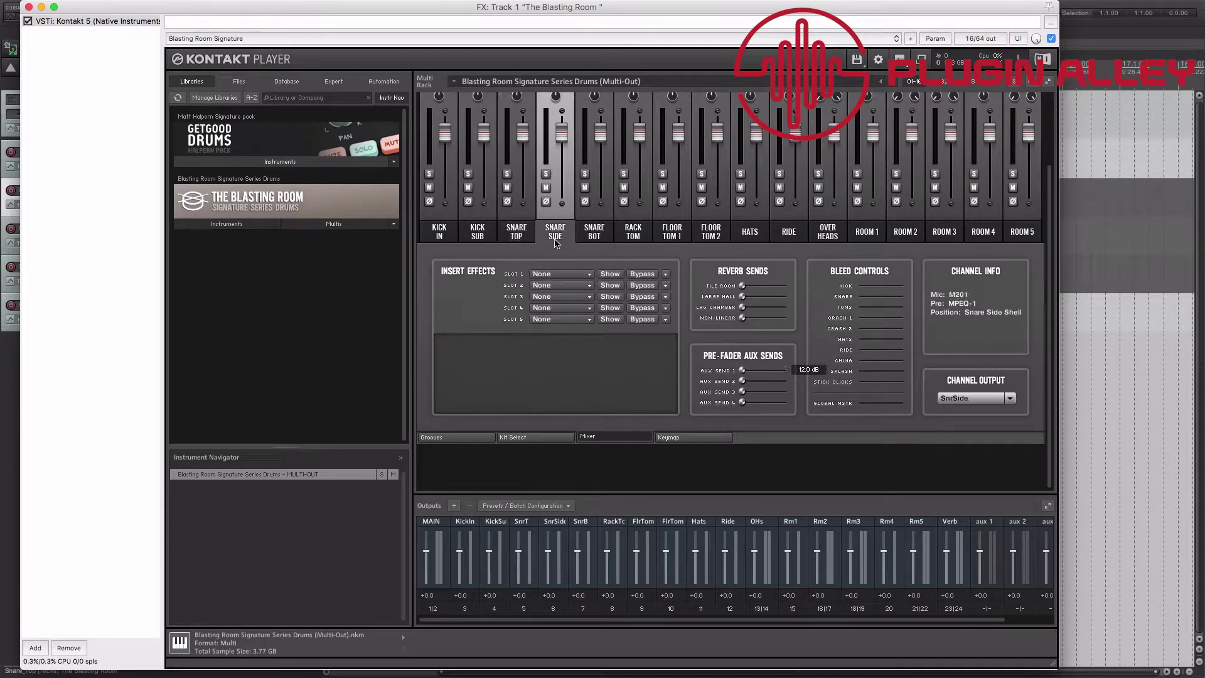
pyautogui.moveTo(742, 370); pyautogui.dragTo(921, 386)
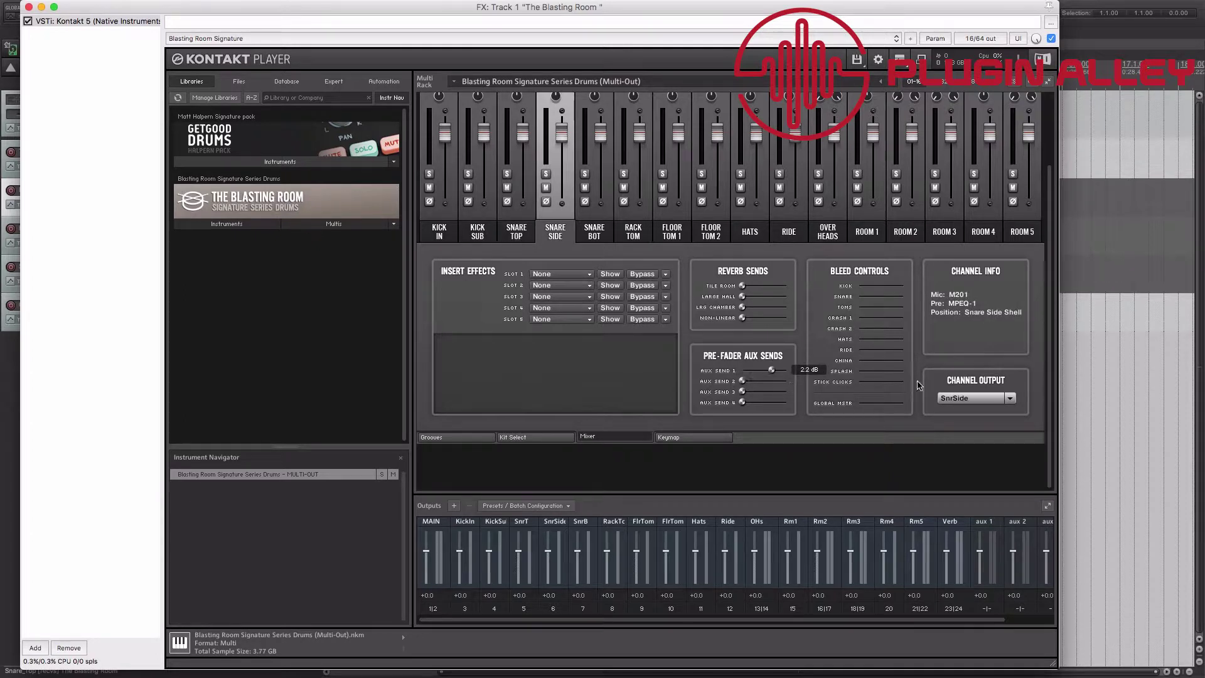
# Raise Aux Send 1 to 12.0 dB on SNARE BOT and FLOOR TOM 2, and turn up RACK TOM's.
pyautogui.click(590, 242)
pyautogui.moveTo(743, 374); pyautogui.dragTo(896, 384)
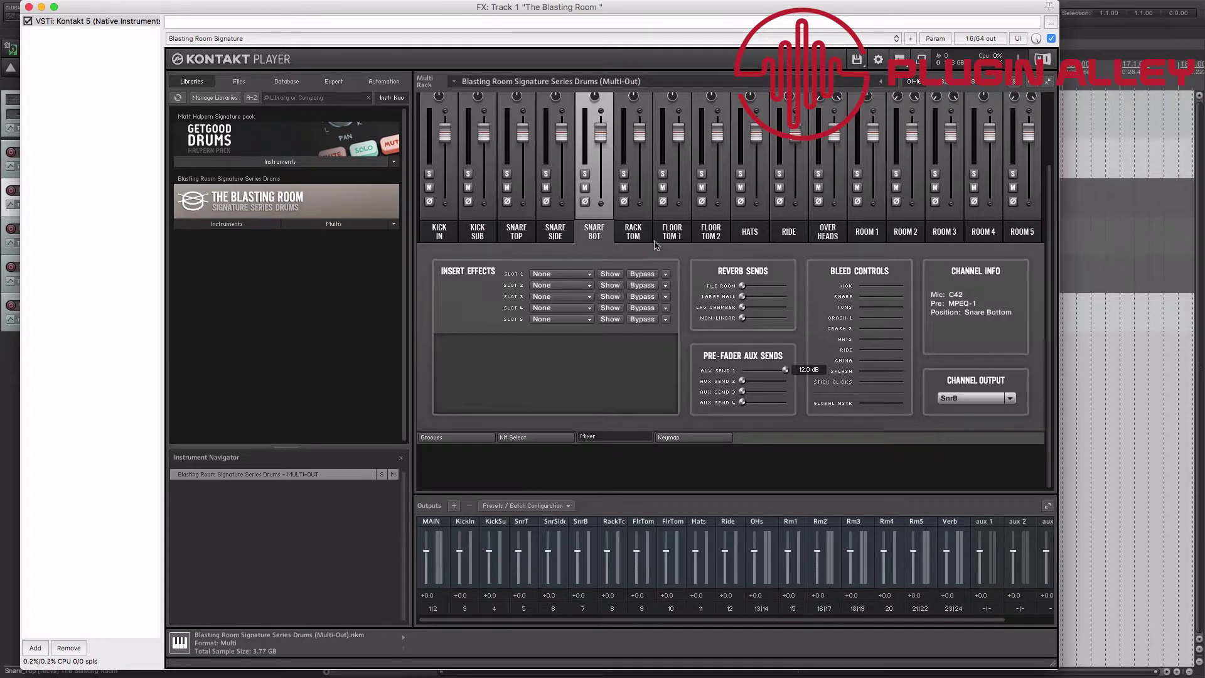
pyautogui.click(633, 234)
pyautogui.moveTo(764, 374); pyautogui.dragTo(748, 373)
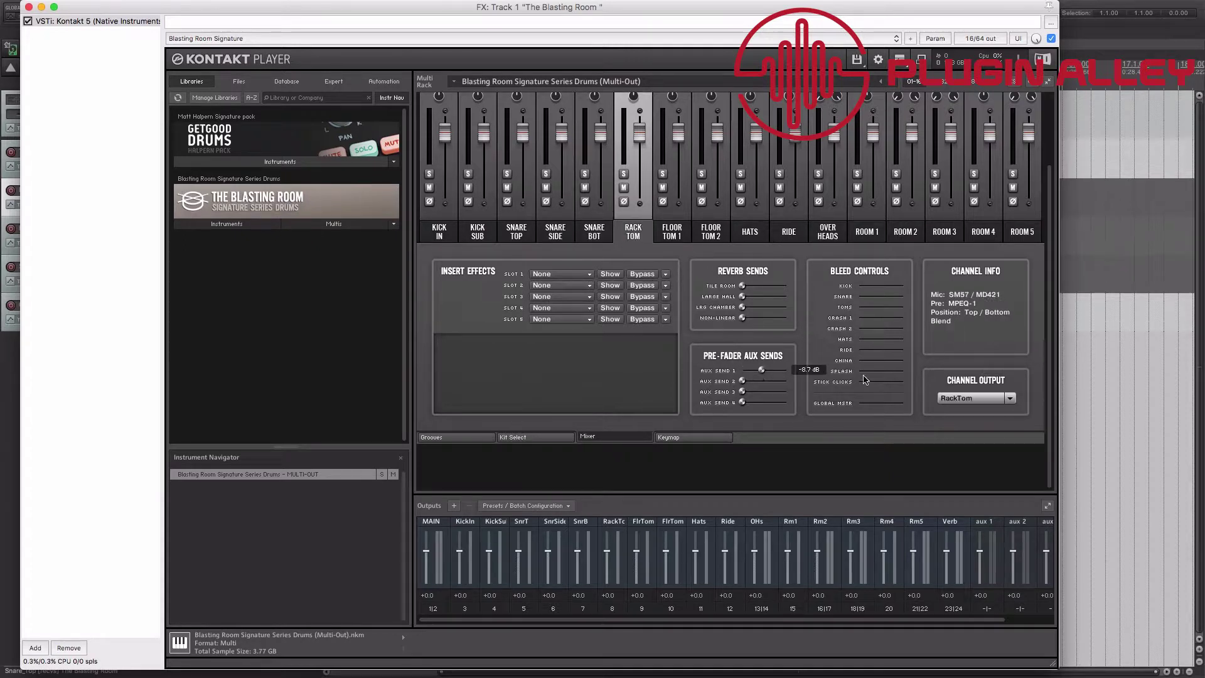
pyautogui.click(687, 231)
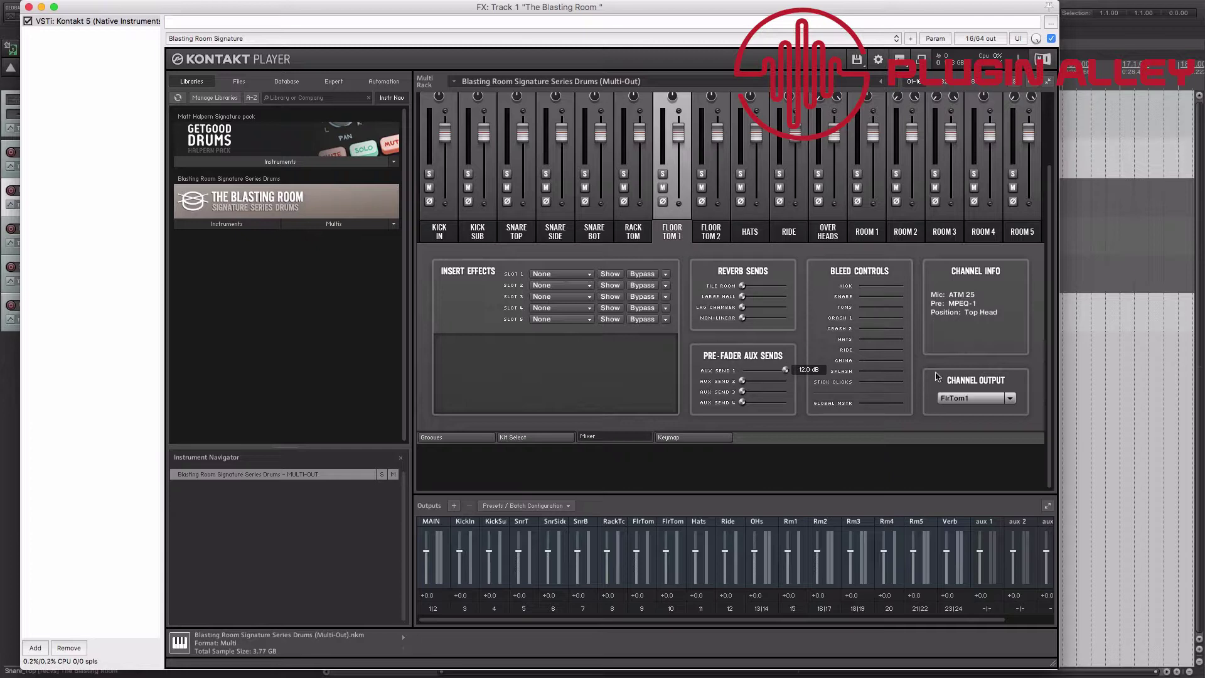
pyautogui.click(711, 232)
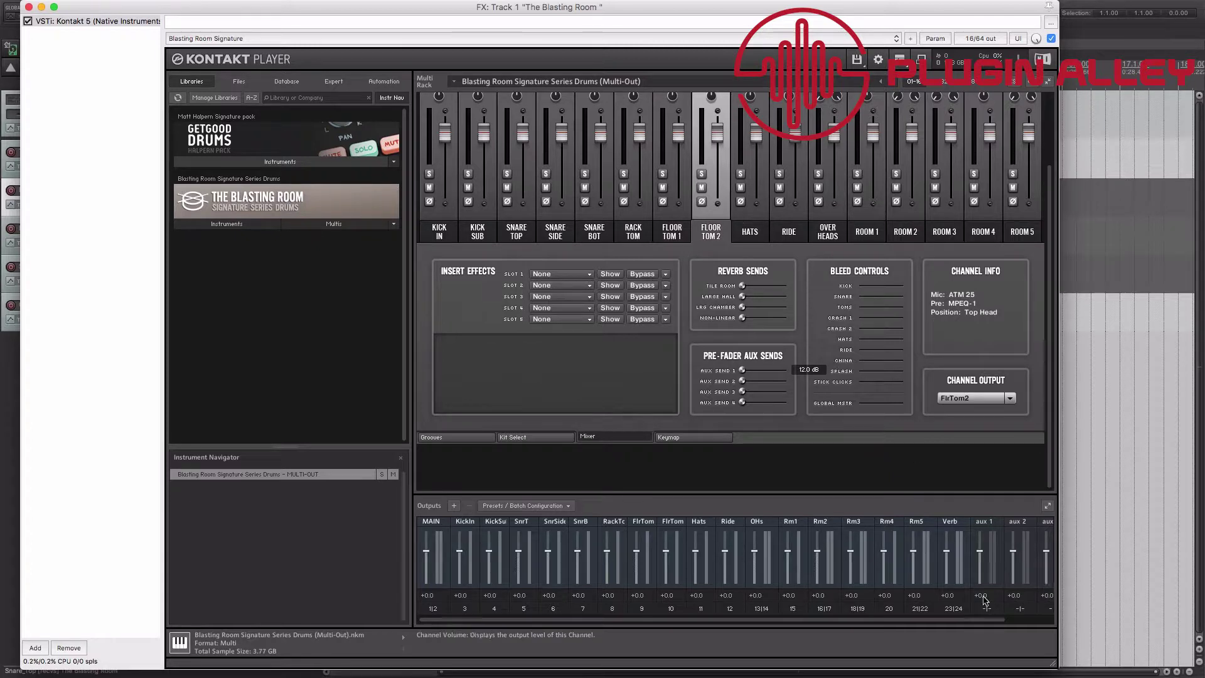
pyautogui.moveTo(744, 372); pyautogui.dragTo(761, 250)
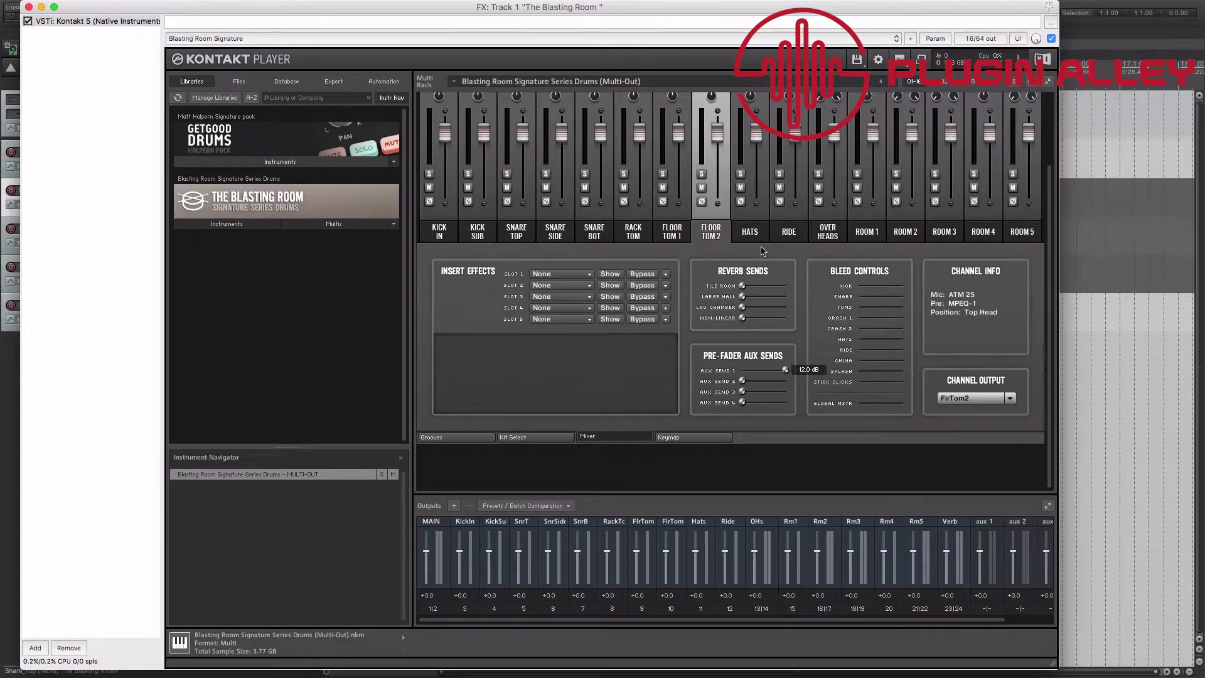
pyautogui.moveTo(1024, 551); pyautogui.dragTo(1007, 534)
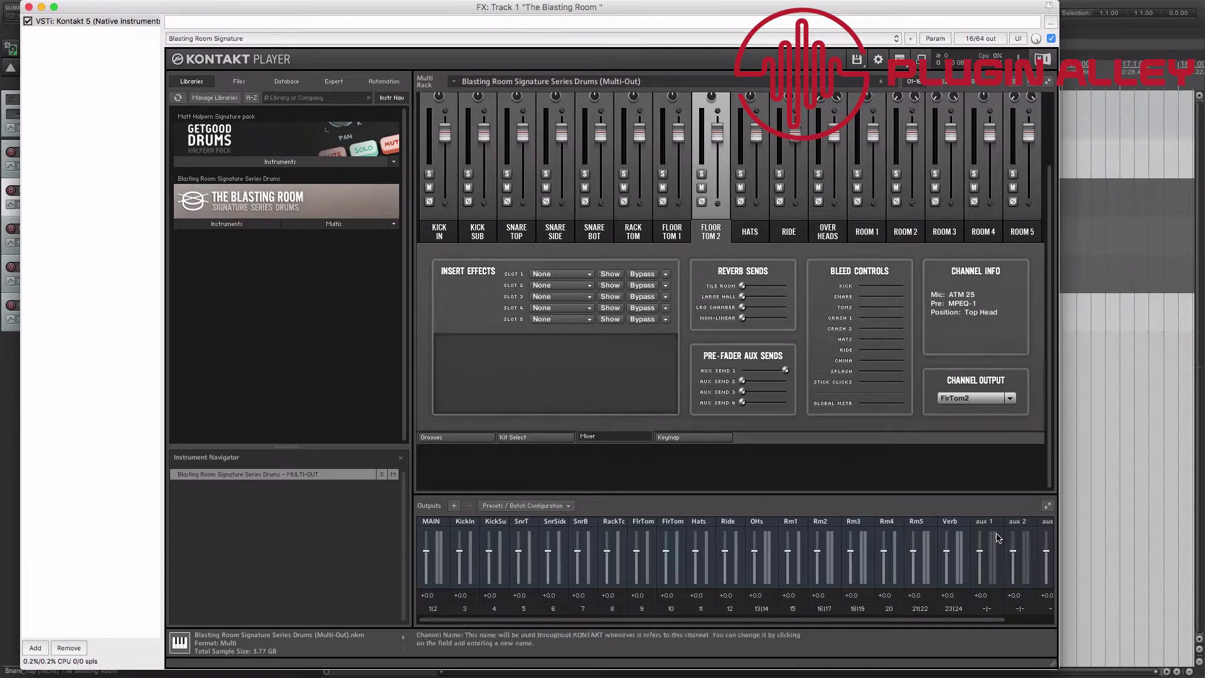
pyautogui.click(953, 608)
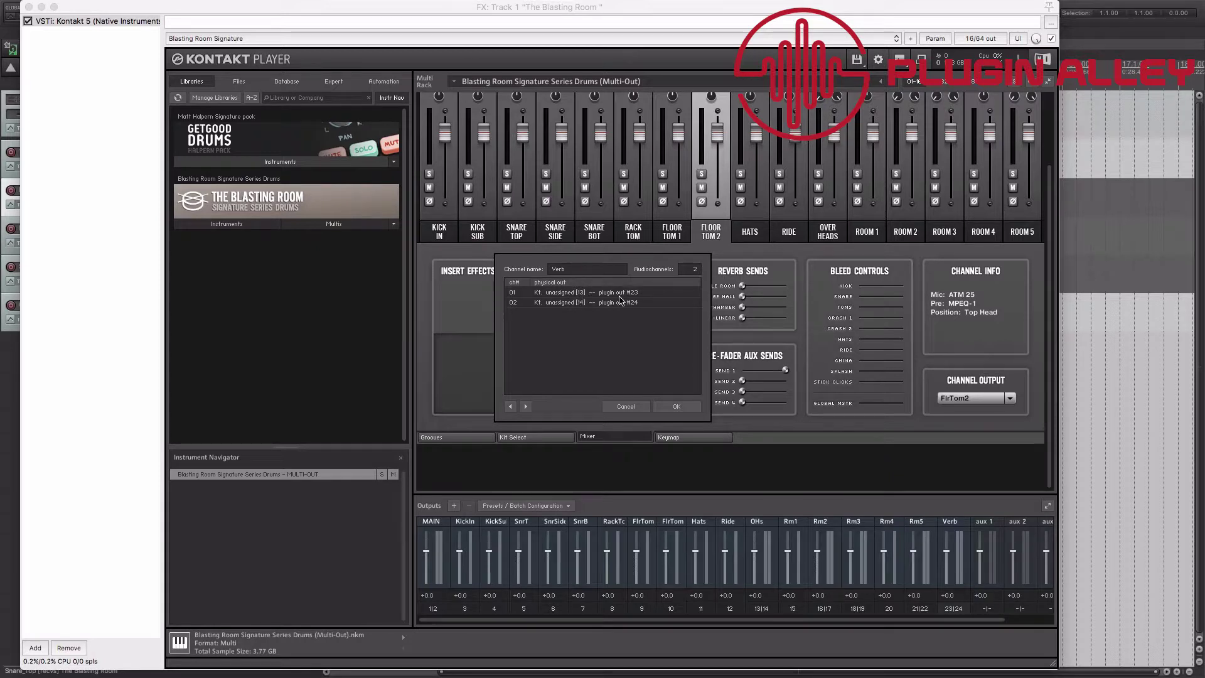
# Assign Kontakt's aux 1 output channels 01/02 to Kt. unassigned [15]/[16], plugin outs #25/#26.
pyautogui.click(676, 406)
pyautogui.click(983, 614)
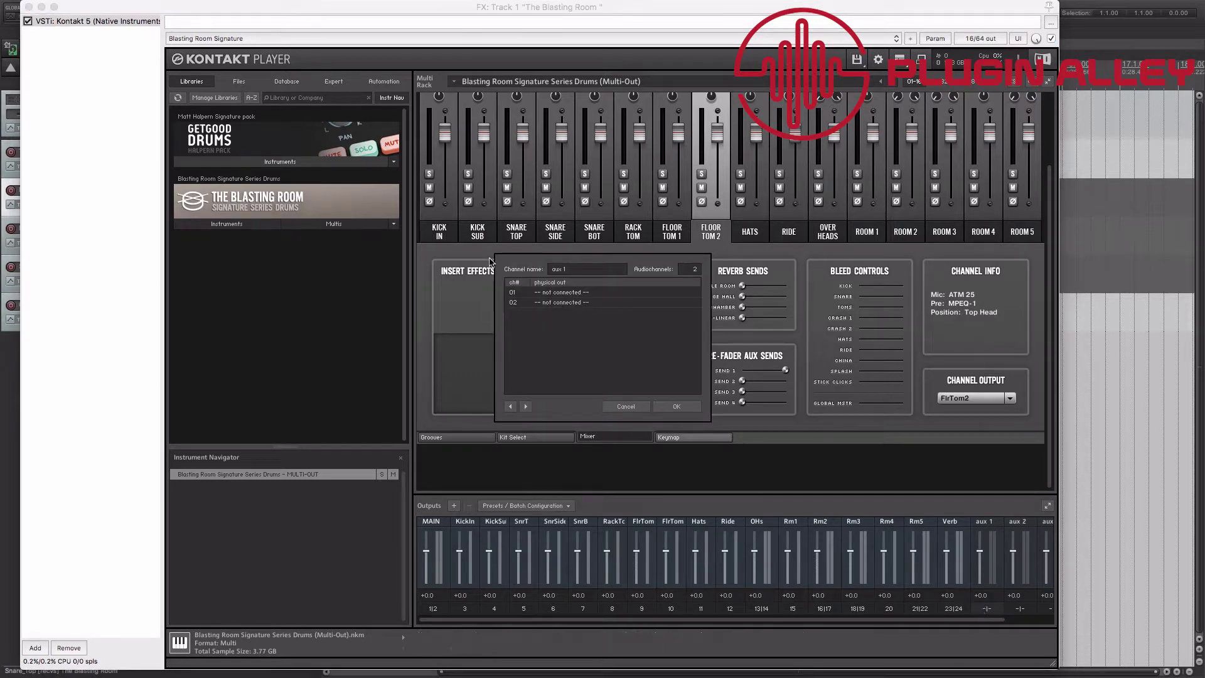
pyautogui.click(561, 293)
pyautogui.scroll(-10, 640, 377)
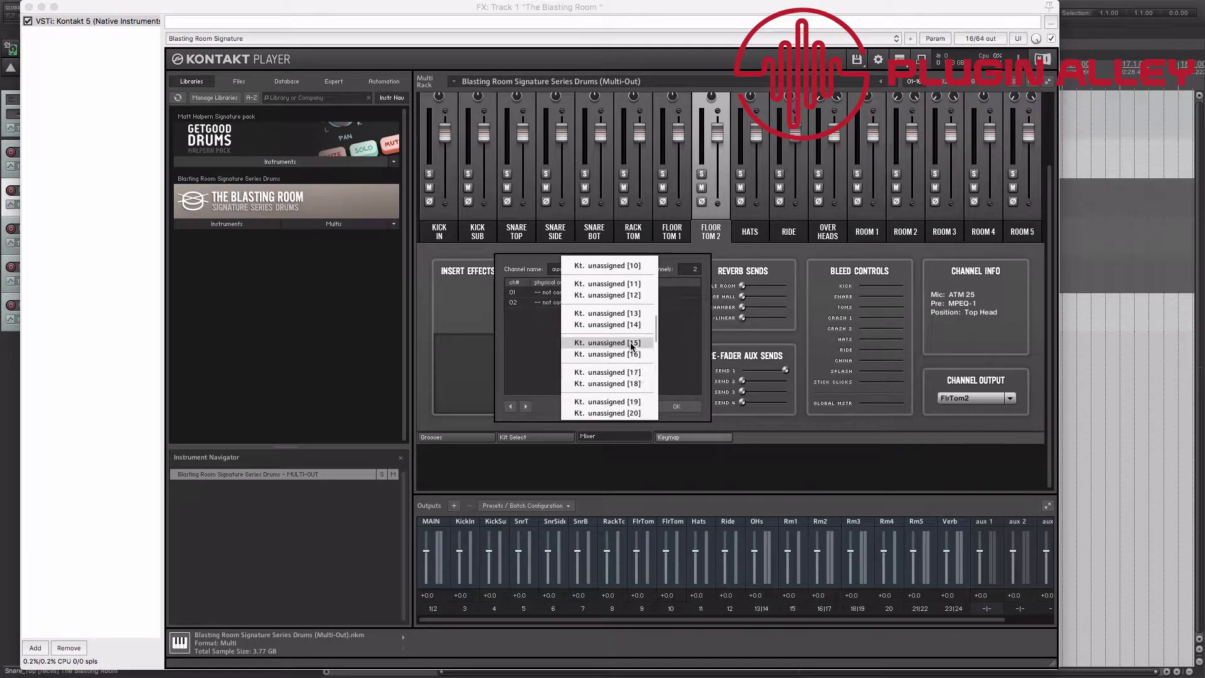
pyautogui.click(633, 347)
pyautogui.click(565, 296)
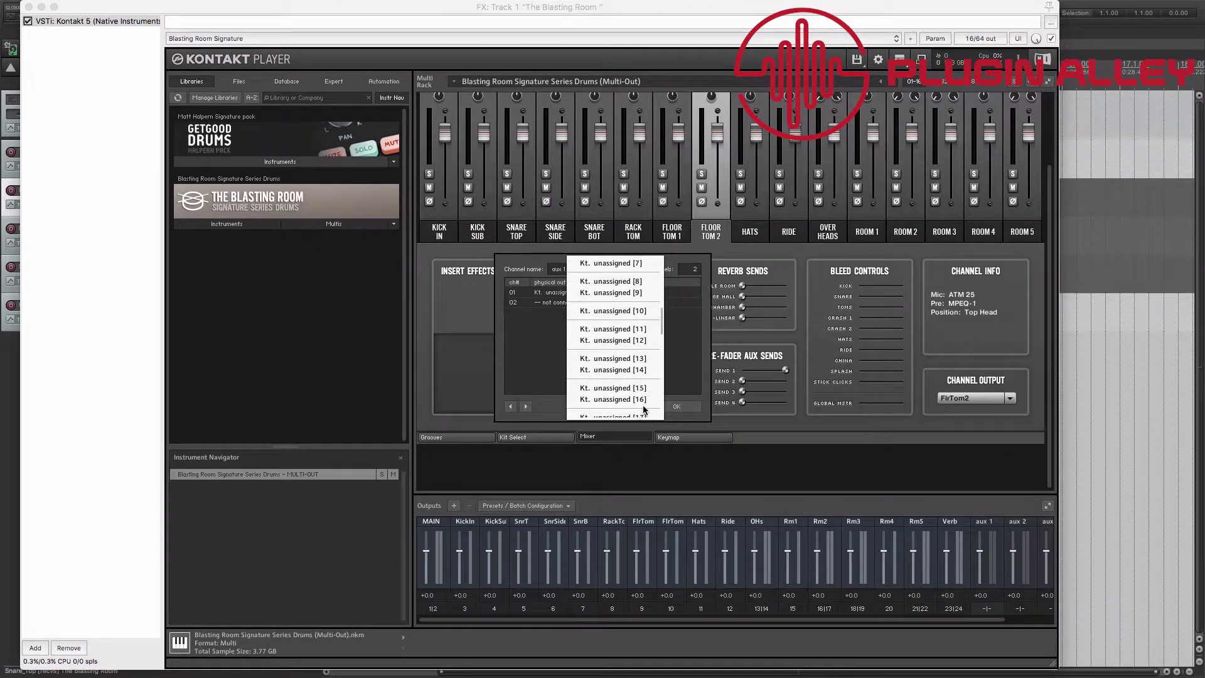
pyautogui.click(628, 388)
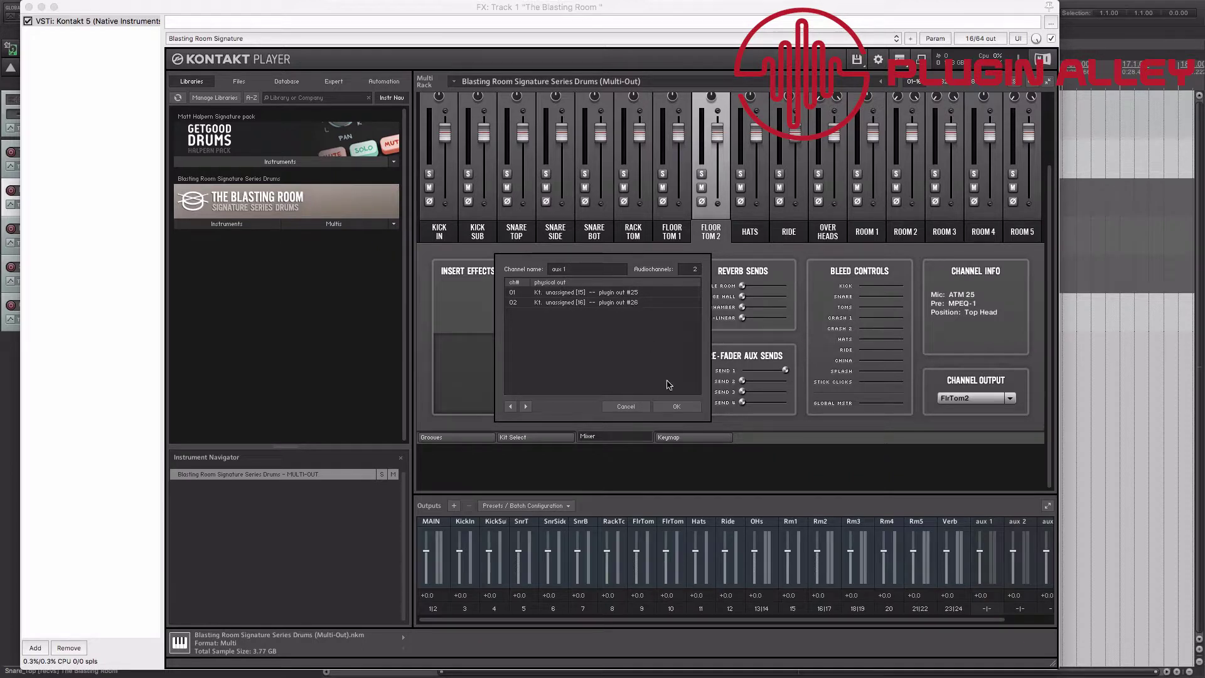
pyautogui.click(677, 406)
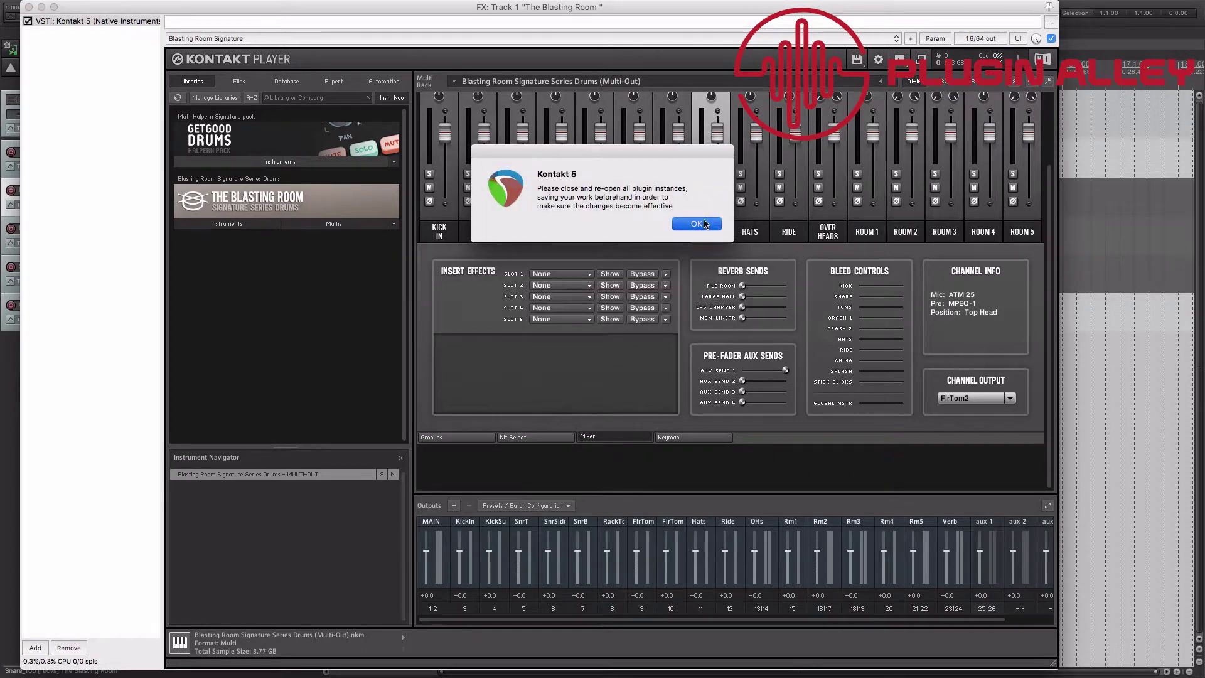
pyautogui.click(704, 224)
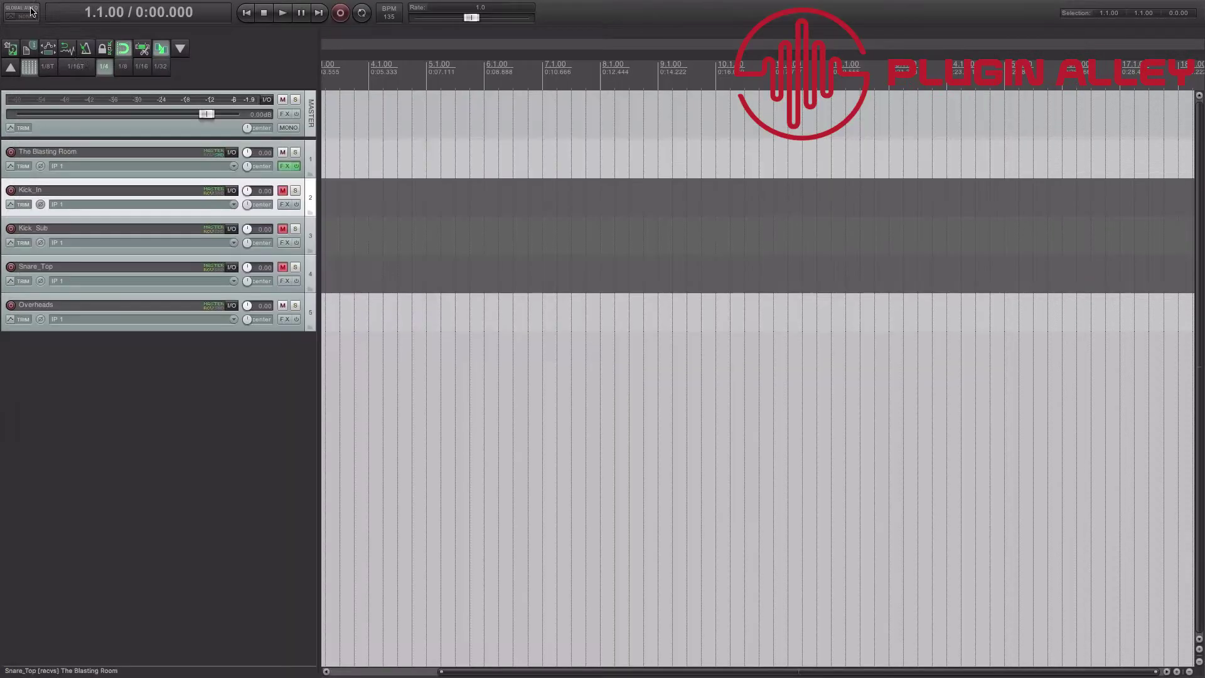
# Insert a new track below Overheads and name it KST.
pyautogui.click(28, 7)
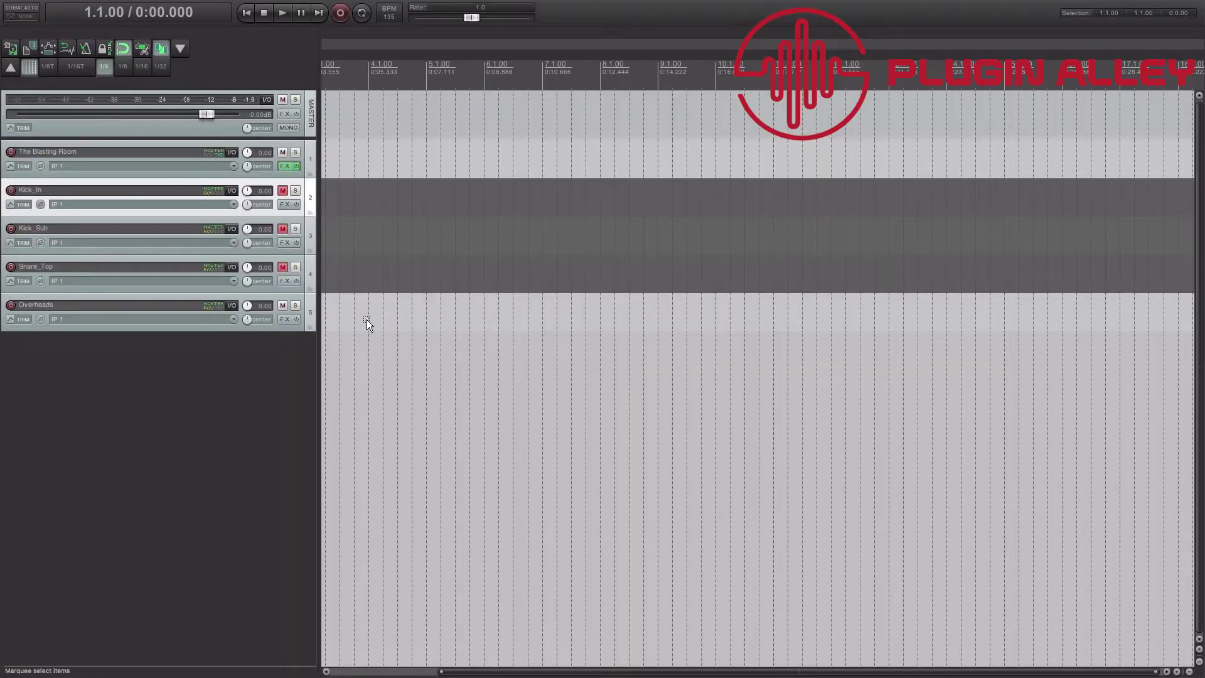
pyautogui.click(308, 316)
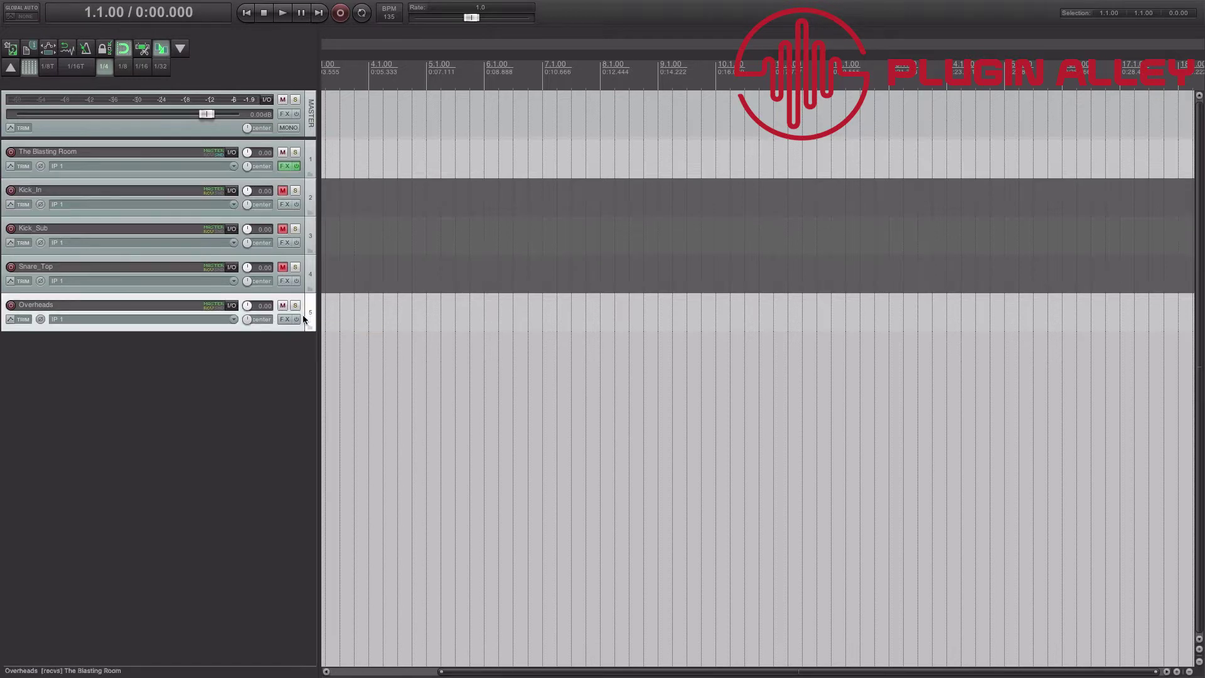
pyautogui.hotkey('ctrl', 't')
pyautogui.doubleClick(54, 344)
pyautogui.write('KST')
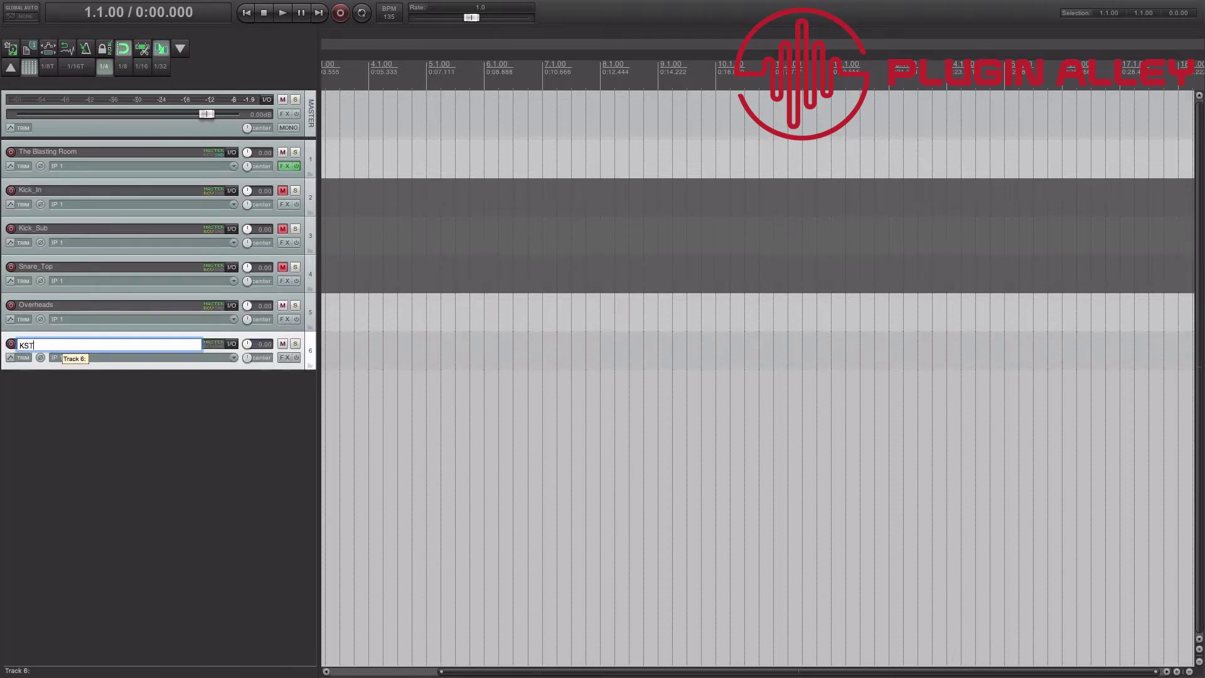
pyautogui.press('Return')
# Add a send from The Blasting Room to the KST track in its routing window.
pyautogui.click(231, 152)
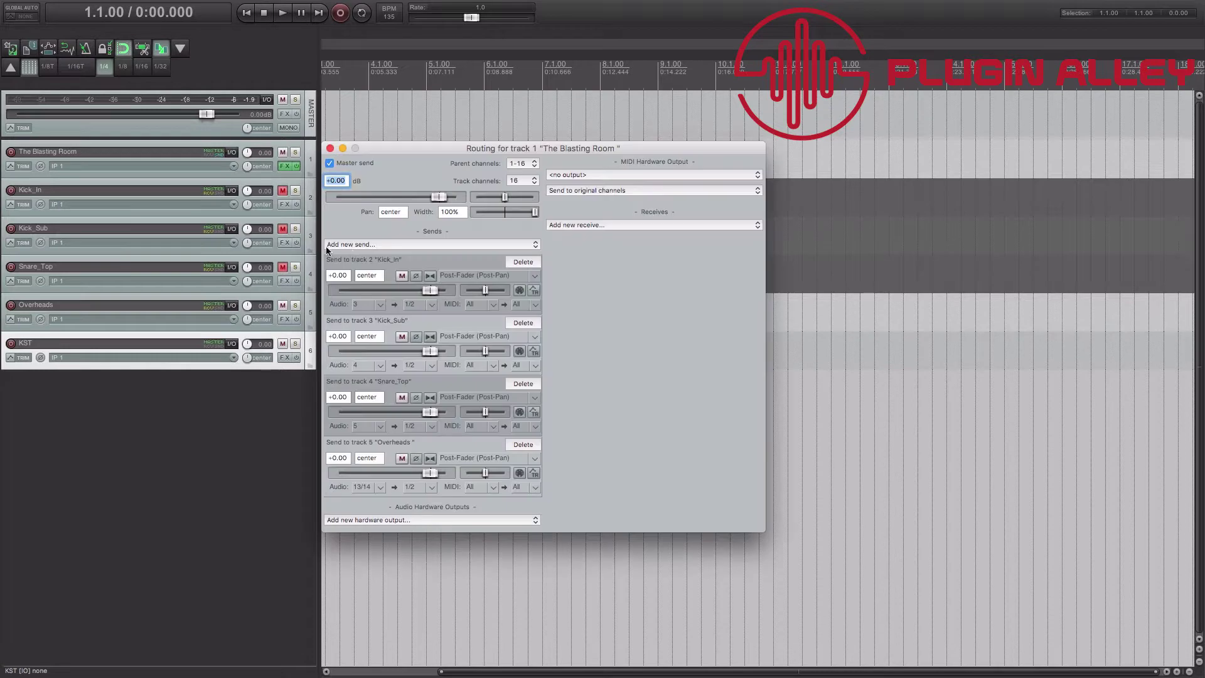
pyautogui.click(359, 245)
pyautogui.click(371, 296)
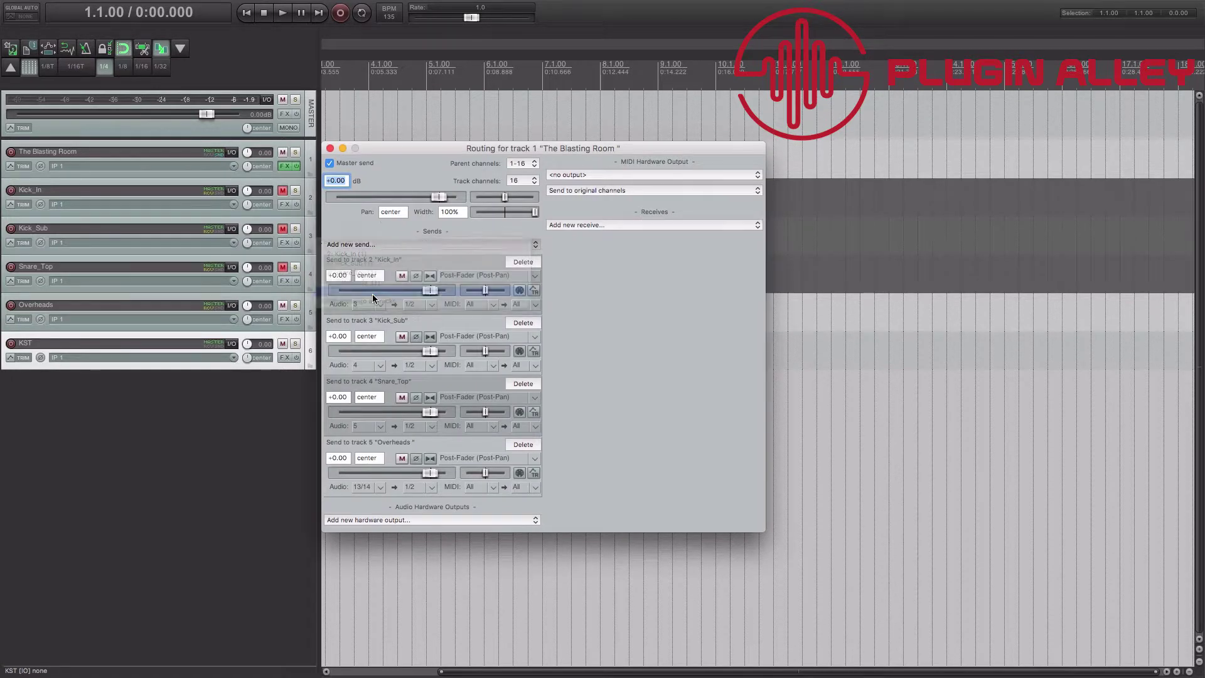
pyautogui.click(361, 487)
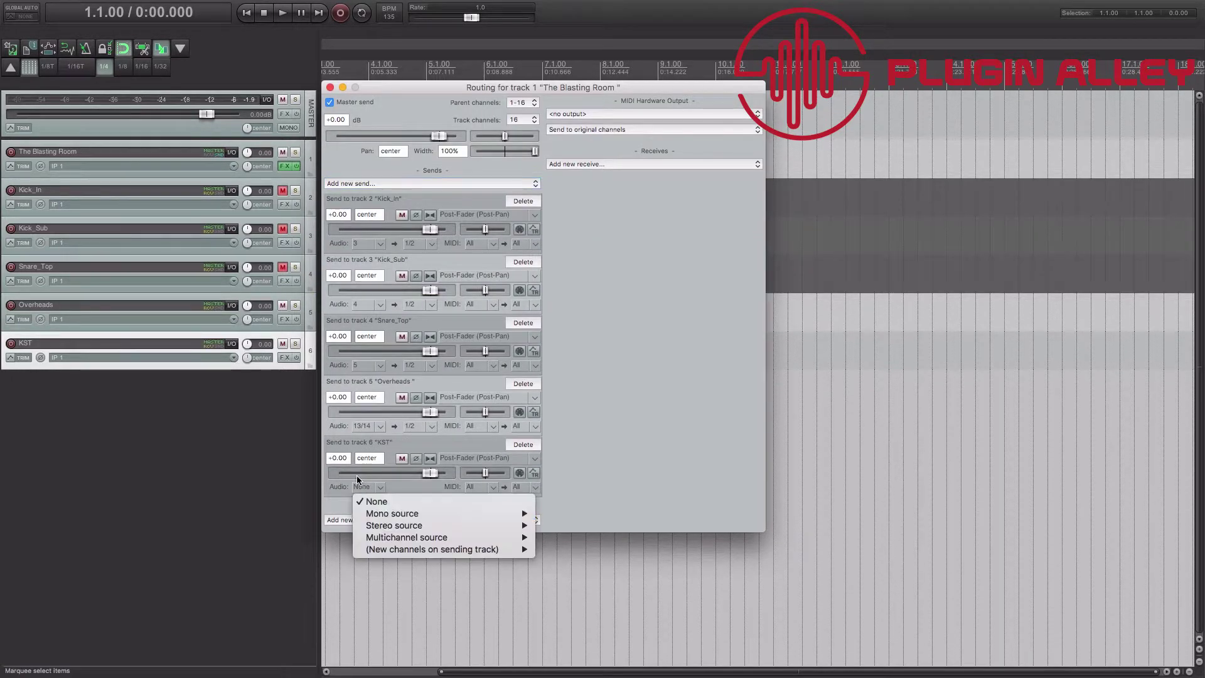
pyautogui.moveTo(455, 551)
pyautogui.moveTo(572, 560)
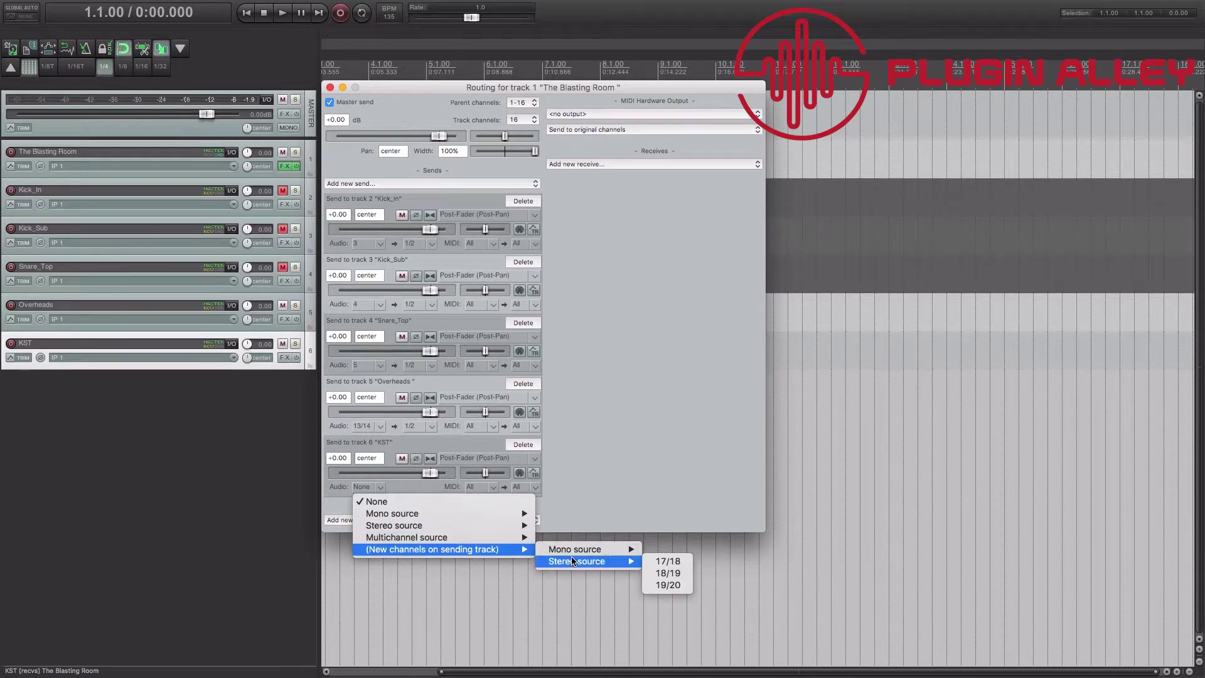
pyautogui.click(668, 585)
# Set the KST send's audio source to new stereo channels 25/26.
pyautogui.click(364, 487)
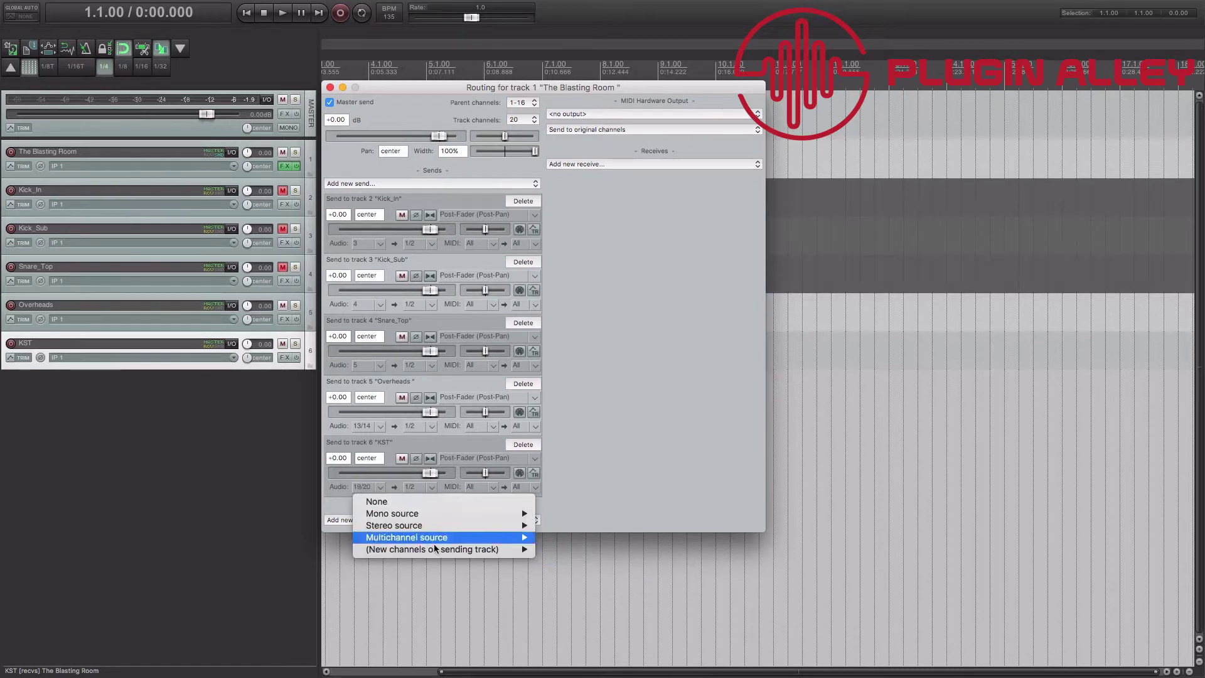
pyautogui.moveTo(435, 549)
pyautogui.moveTo(593, 563)
pyautogui.click(667, 586)
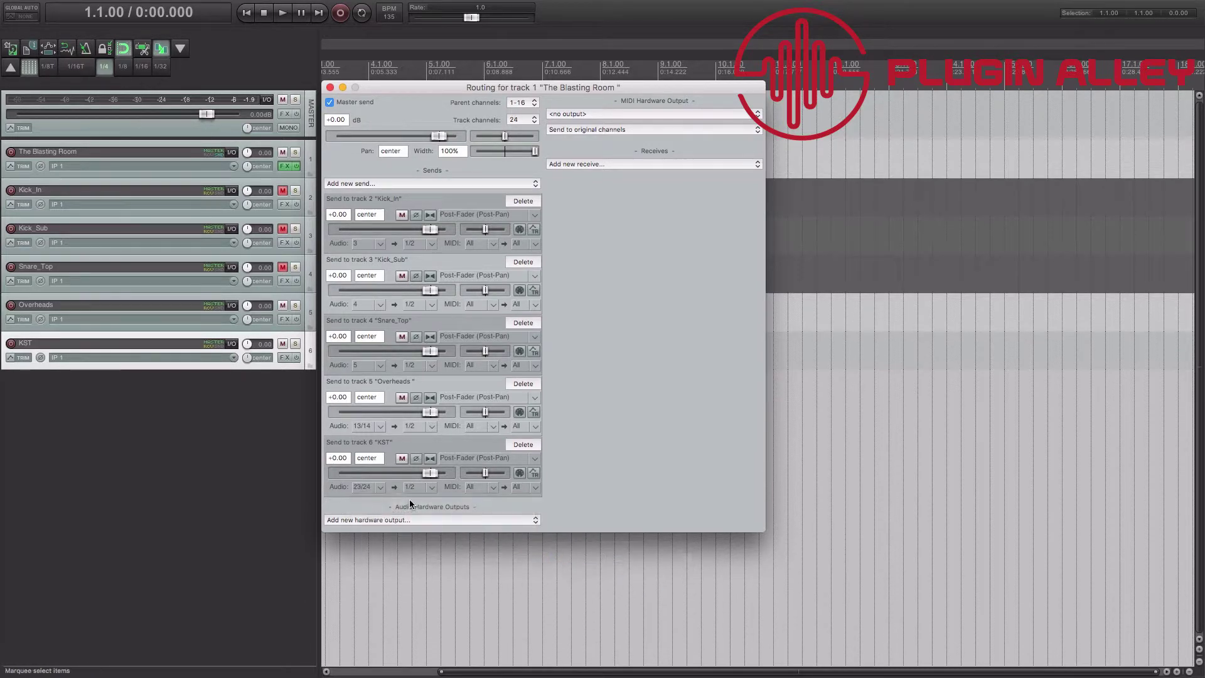
pyautogui.click(362, 492)
pyautogui.moveTo(452, 550)
pyautogui.moveTo(590, 561)
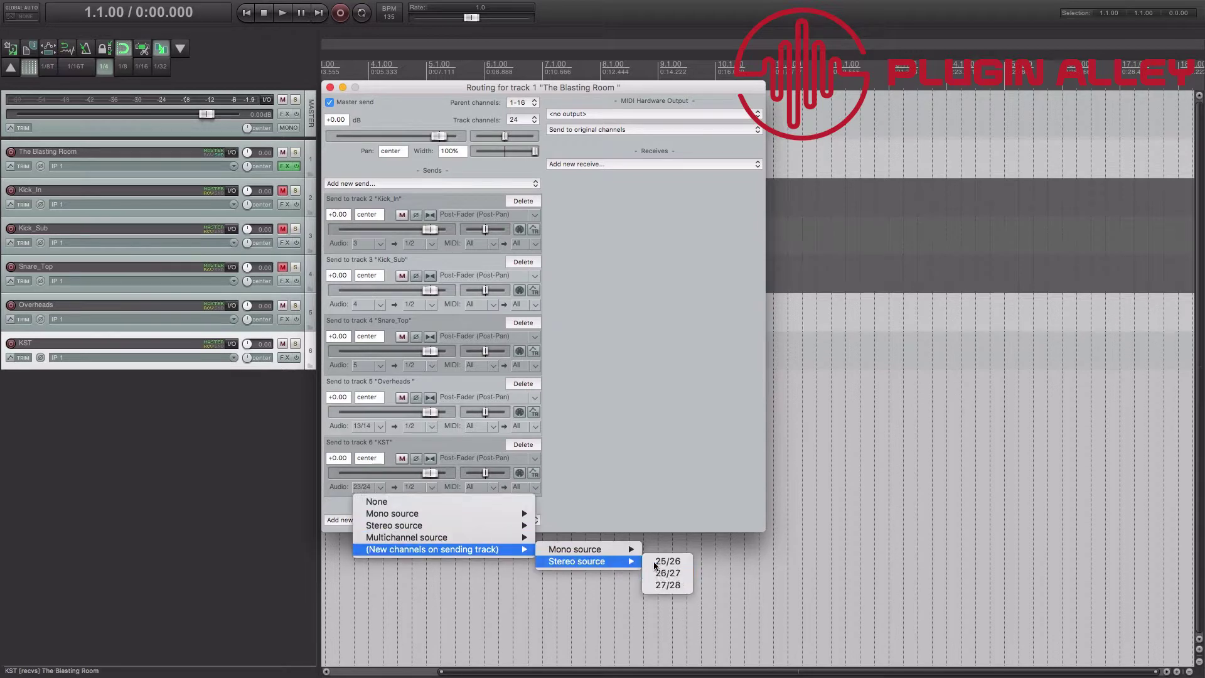
pyautogui.click(668, 561)
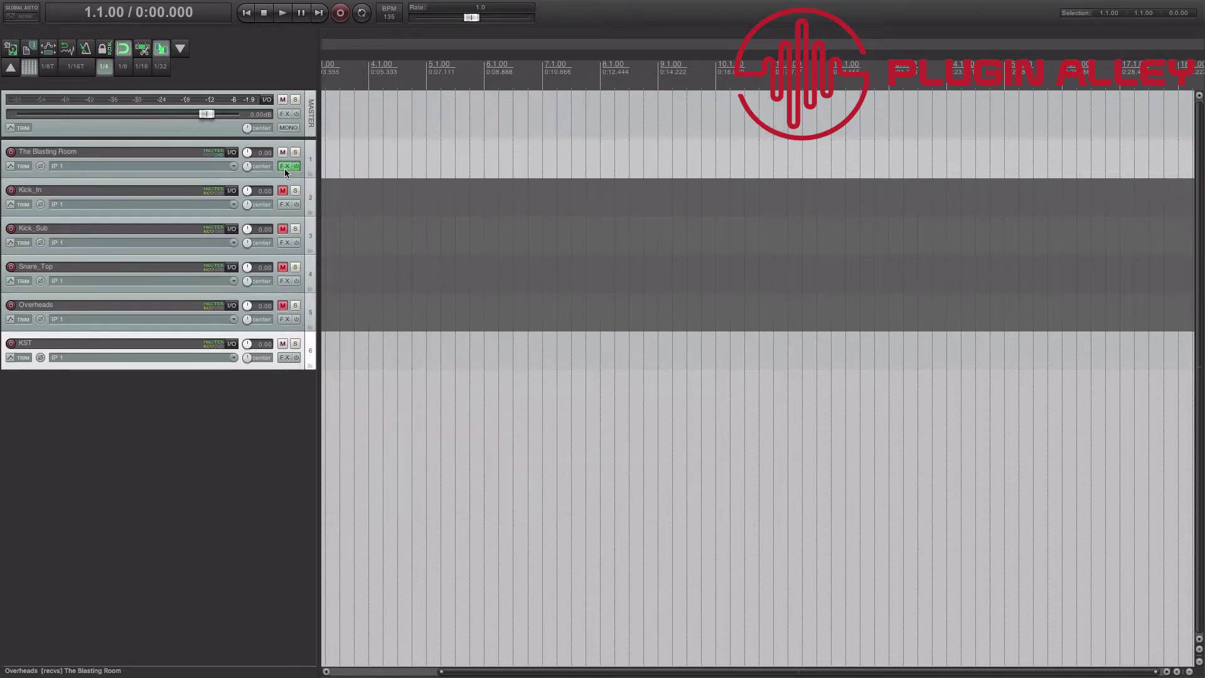
pyautogui.click(284, 166)
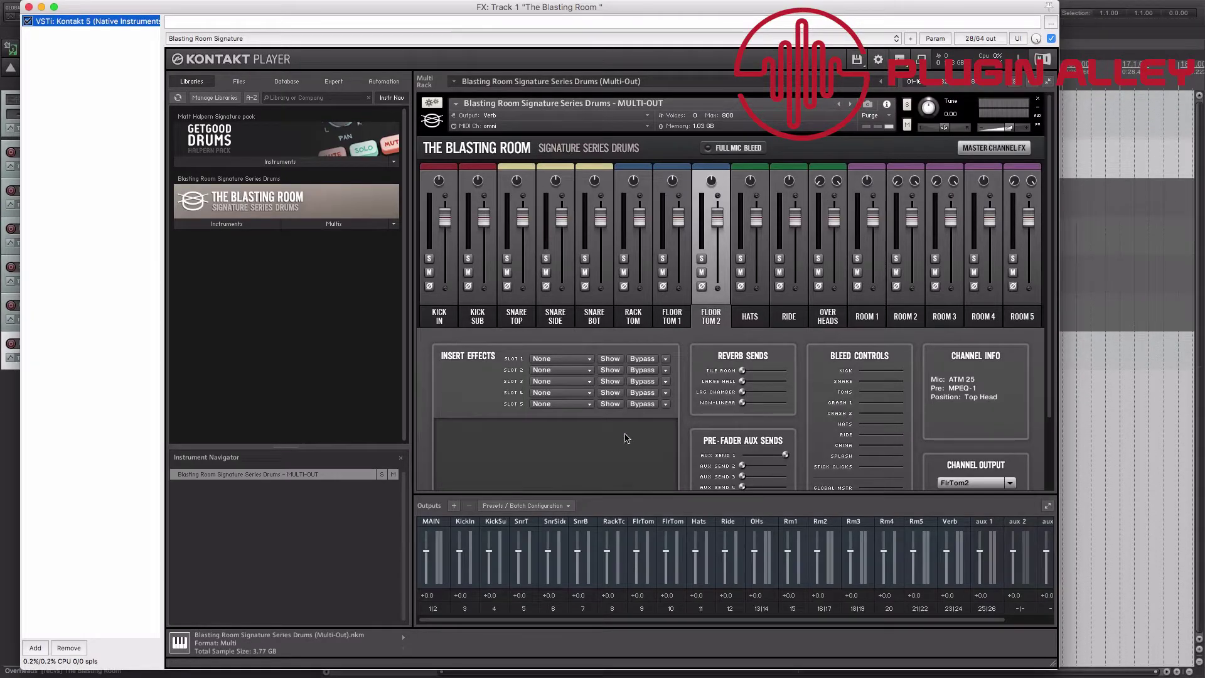
pyautogui.scroll(-3, 578, 470)
pyautogui.click(474, 461)
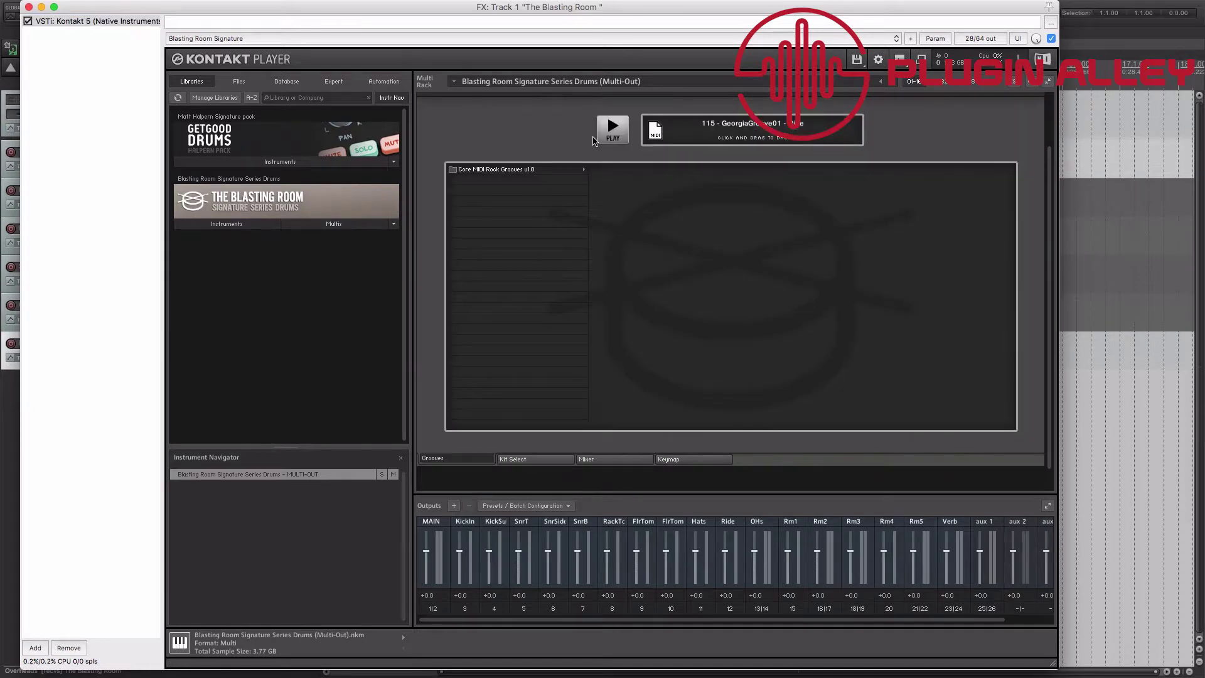
pyautogui.click(603, 137)
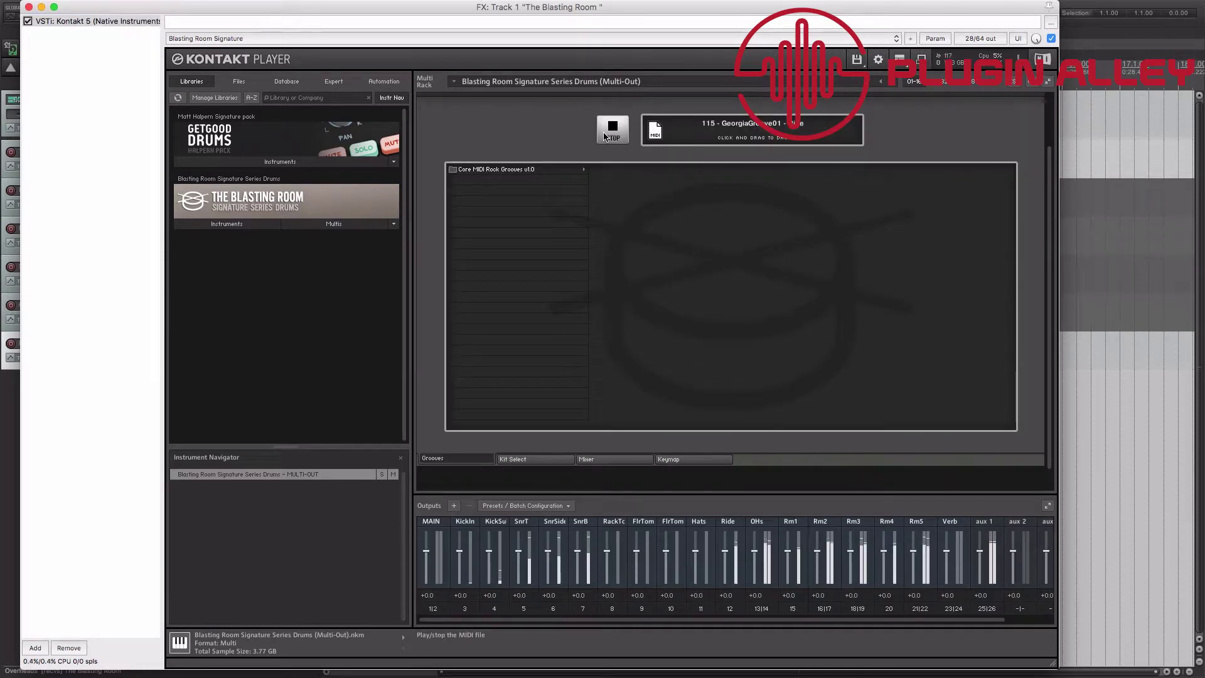
pyautogui.click(603, 137)
pyautogui.click(565, 169)
pyautogui.click(657, 170)
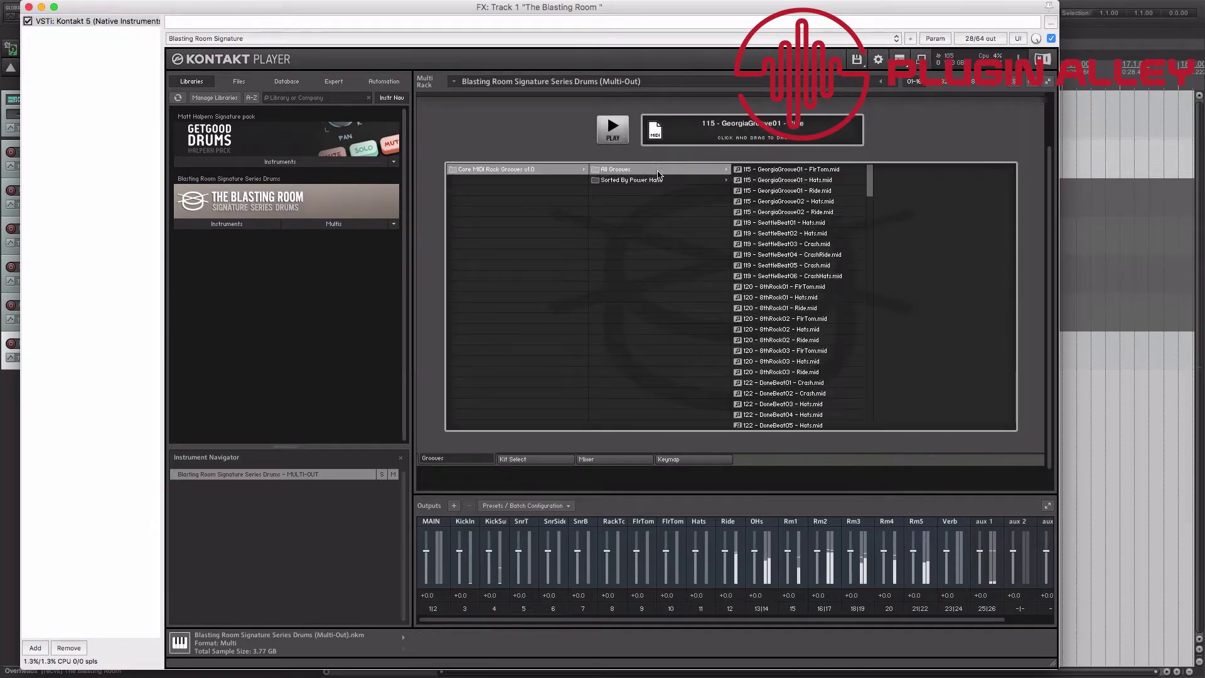
pyautogui.click(658, 180)
pyautogui.click(758, 212)
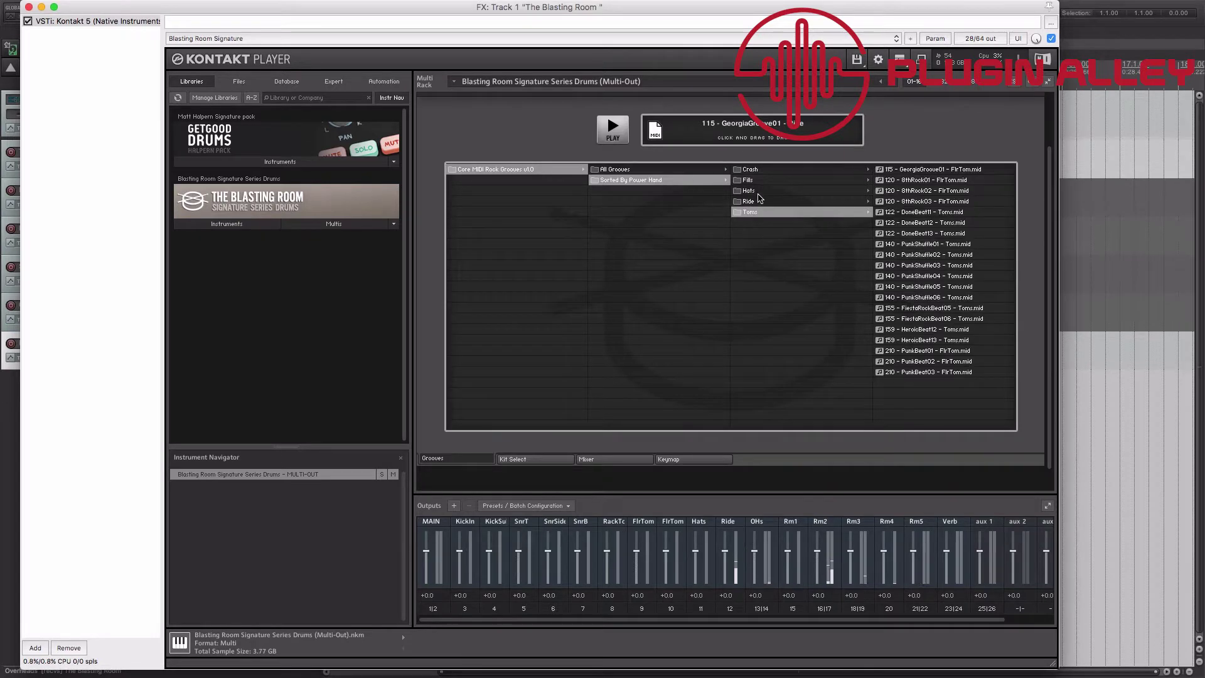
pyautogui.click(804, 180)
pyautogui.click(913, 180)
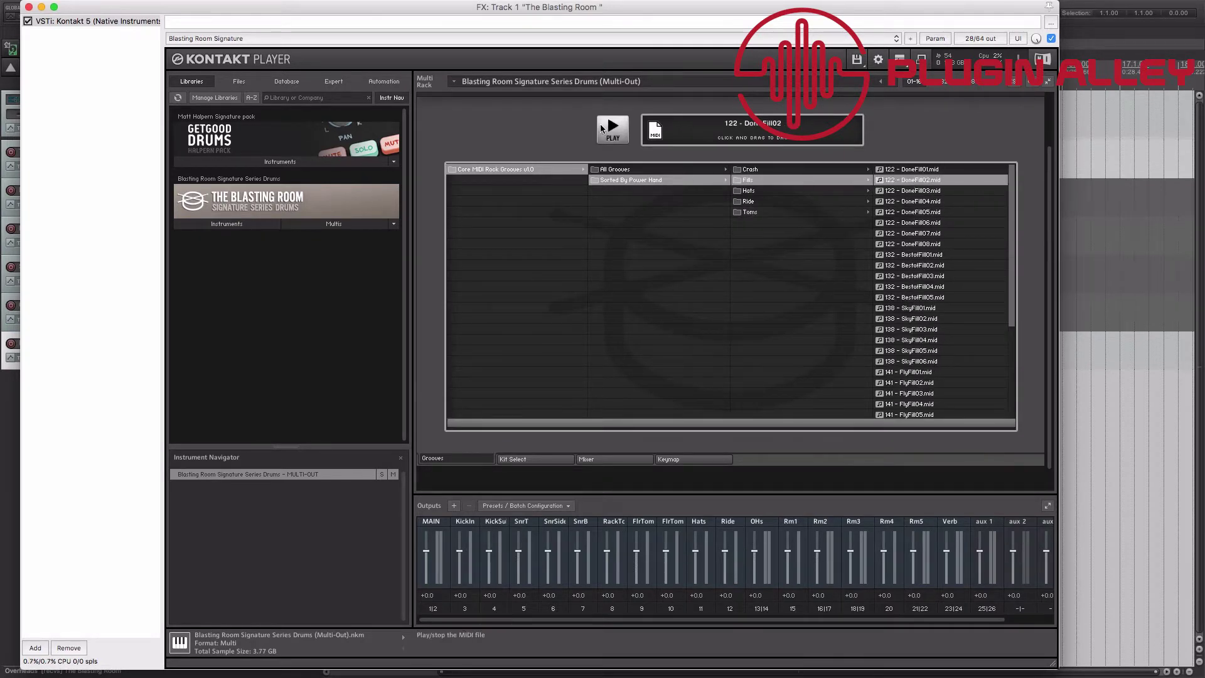
pyautogui.click(602, 130)
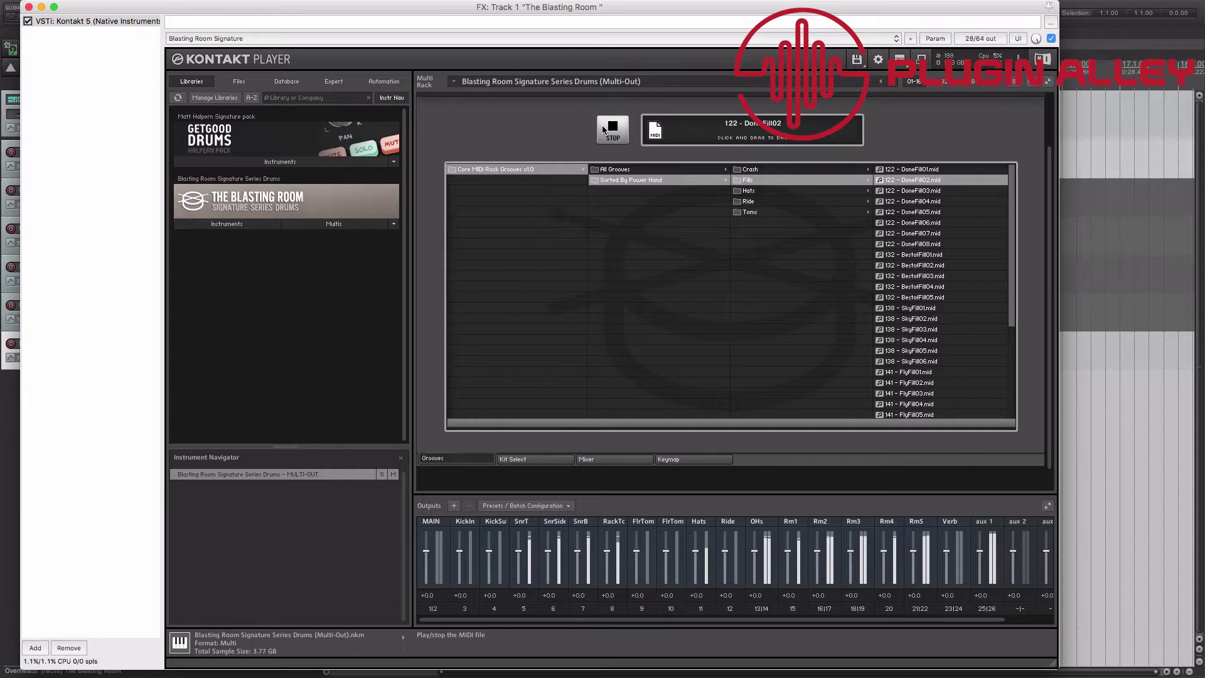
pyautogui.click(602, 130)
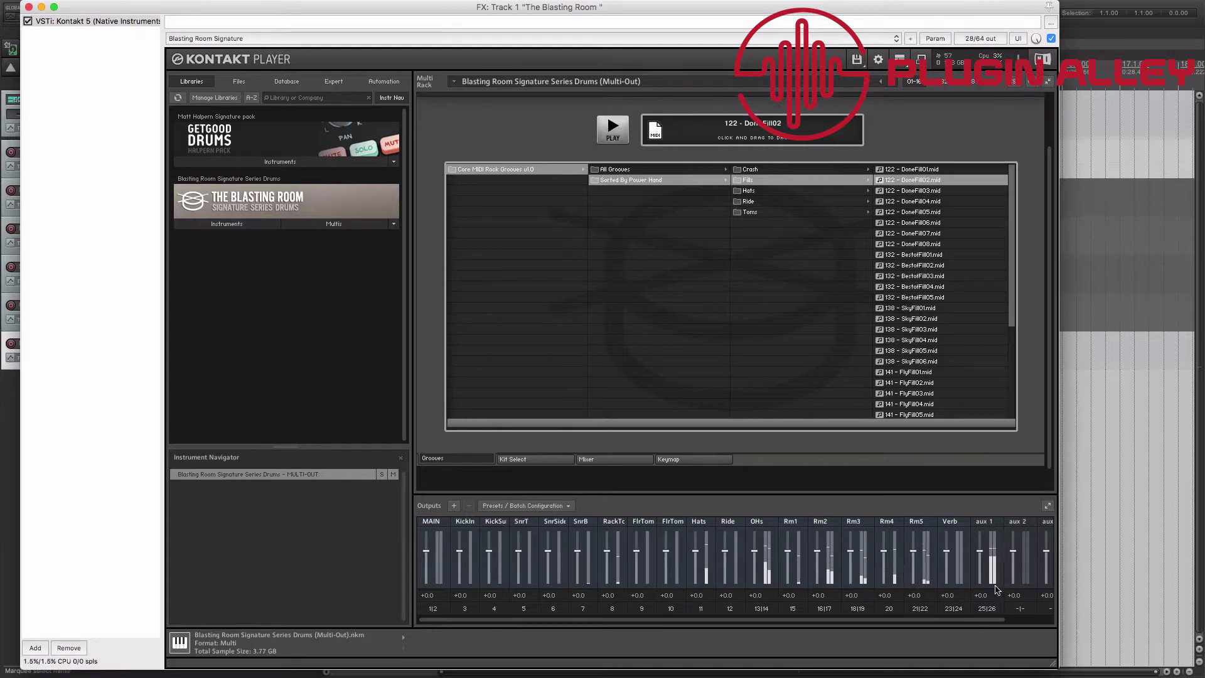
pyautogui.click(28, 7)
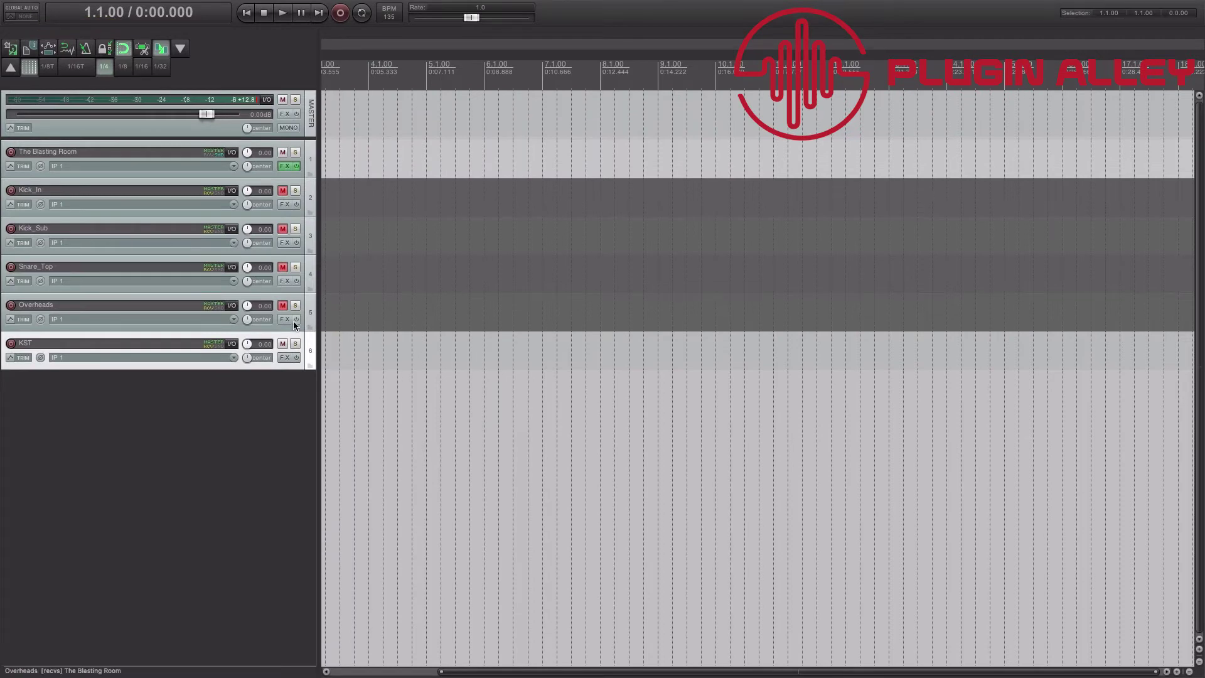
# Turn off the mute buttons on Overheads, Snare_Top, Kick_Sub and Kick_In.
pyautogui.click(282, 306)
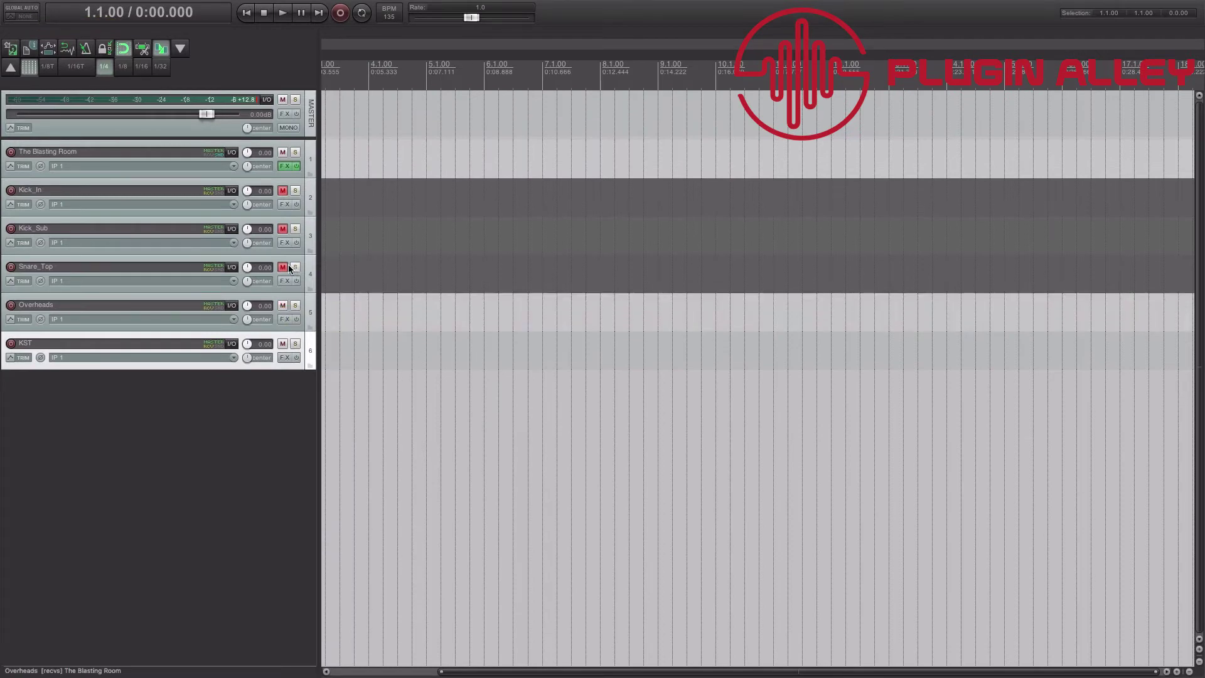
pyautogui.click(282, 266)
pyautogui.click(282, 228)
pyautogui.click(282, 190)
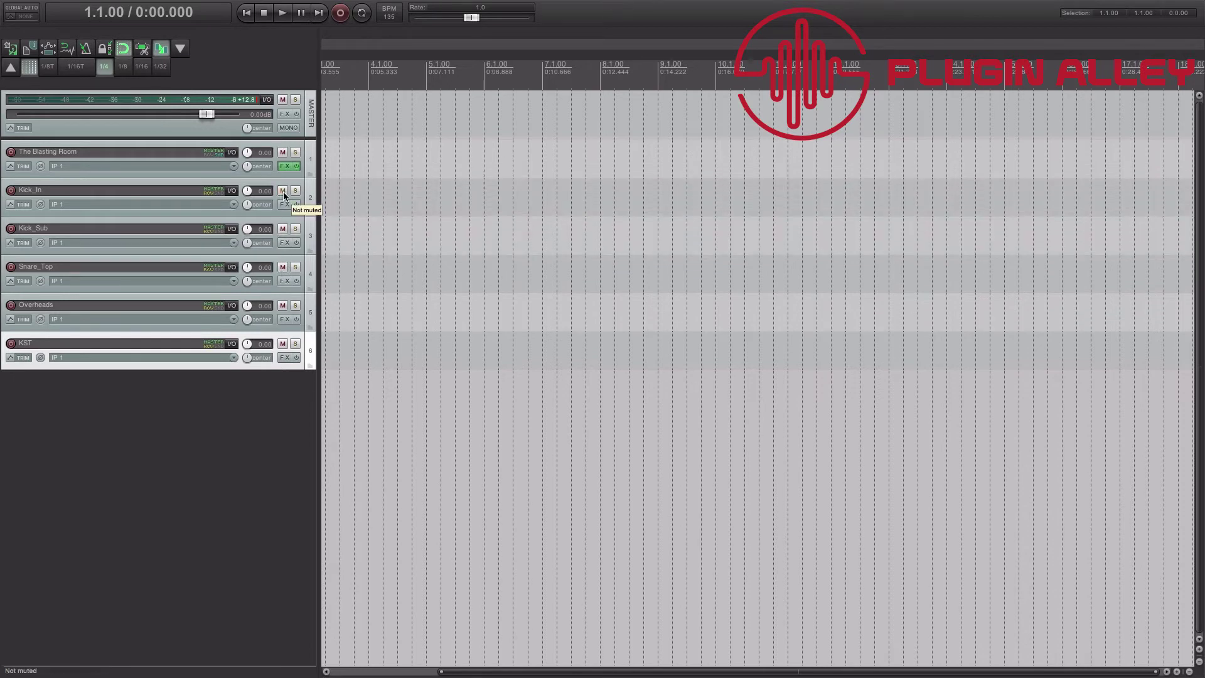